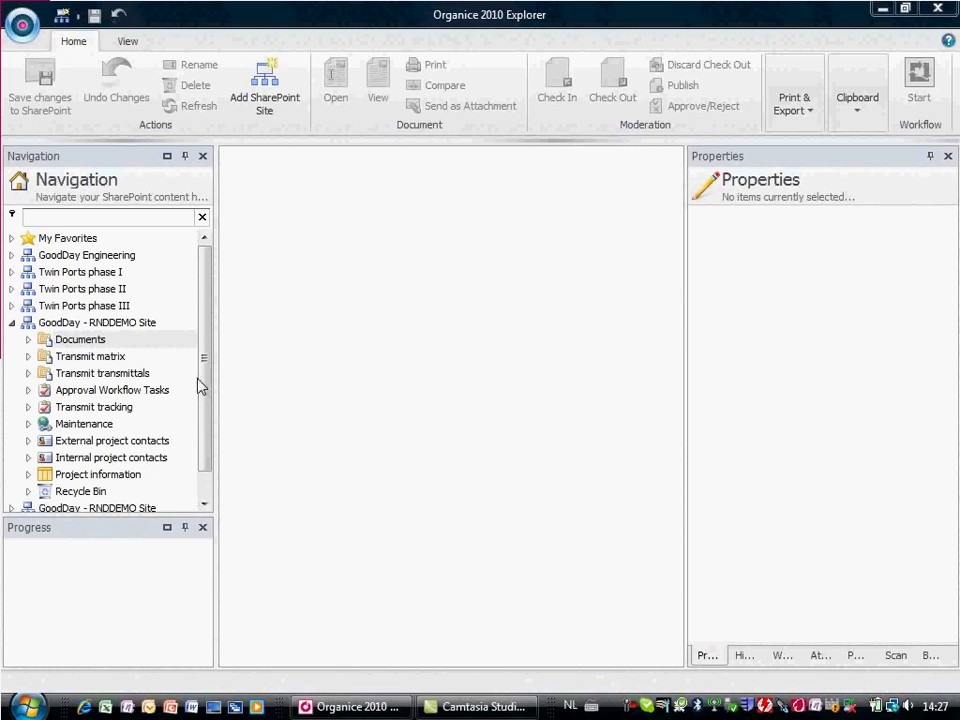
- Open the GoodDay - RNDDEMO Documents library in the web browser from the Navigation tree
{"action": "right_click", "coordinate": [131, 345]}
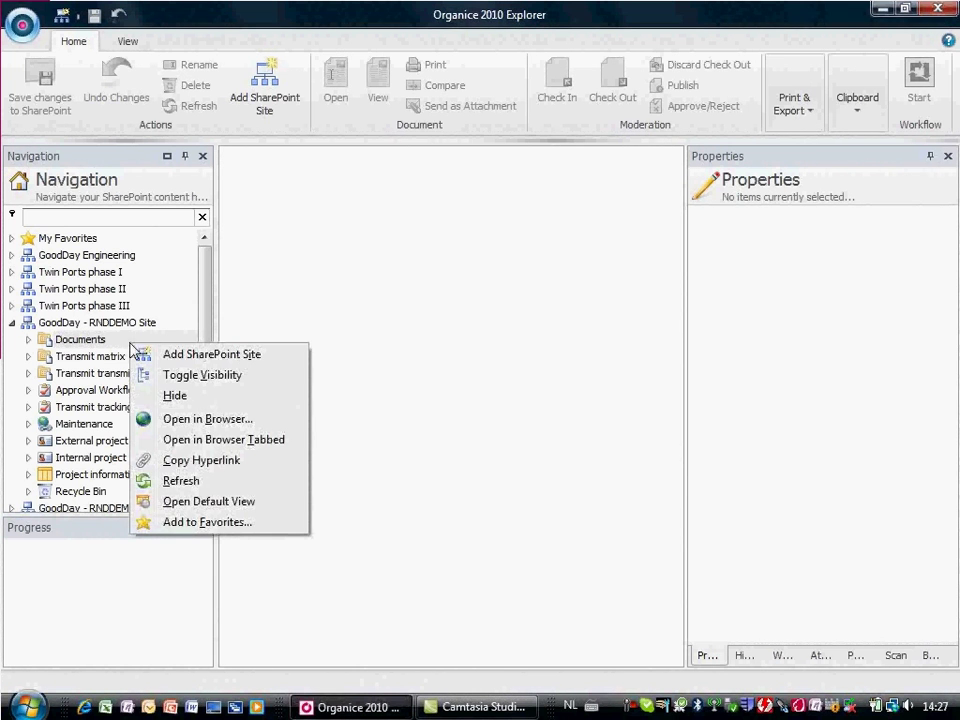
{"action": "left_click", "coordinate": [184, 421]}
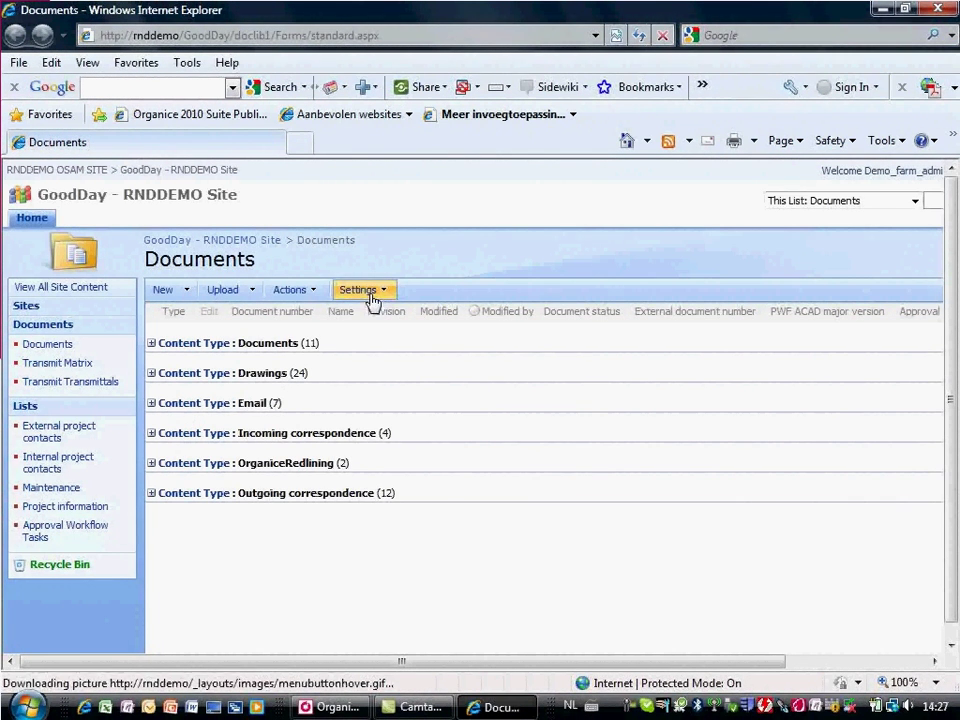
- From the library's Workbox workflows settings, create a workflow named 'Approval workflow'
{"action": "left_click", "coordinate": [369, 295]}
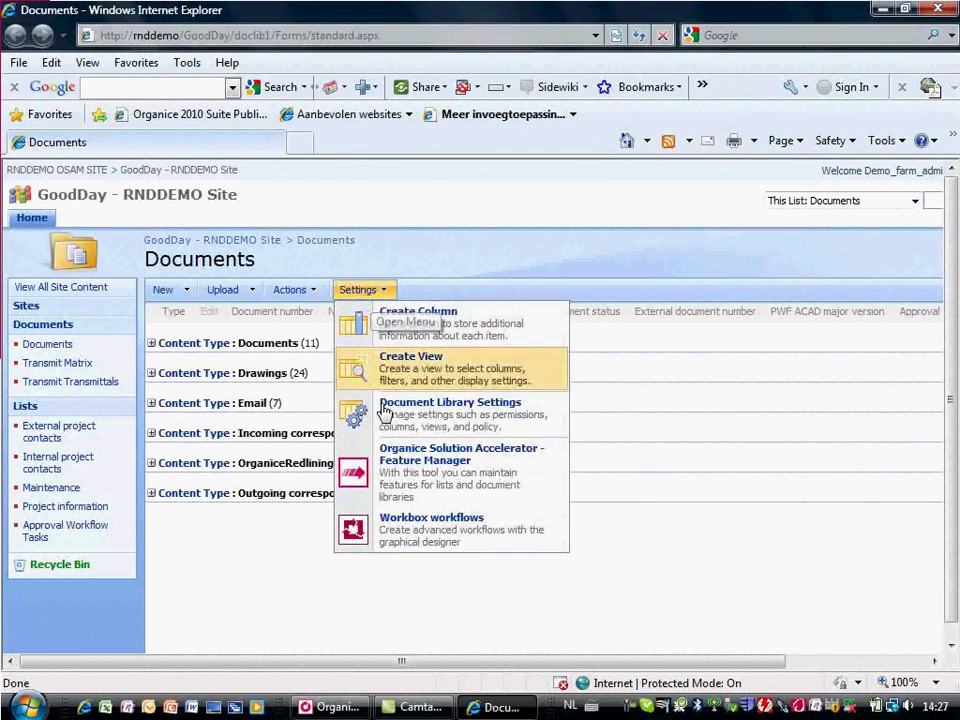
{"action": "left_click", "coordinate": [398, 534]}
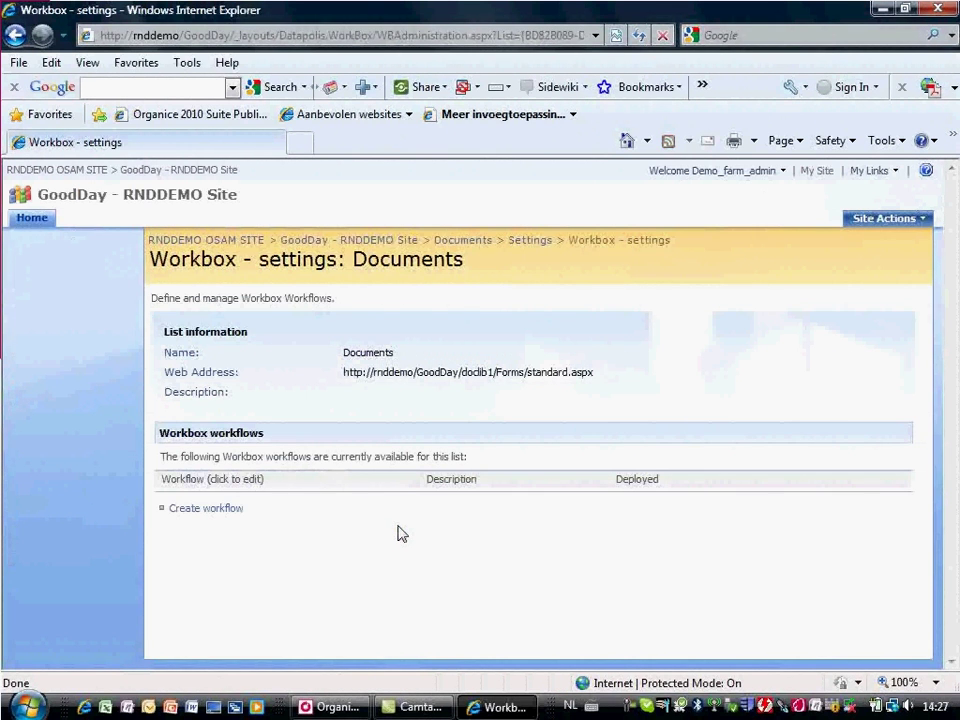
{"action": "left_click", "coordinate": [216, 512]}
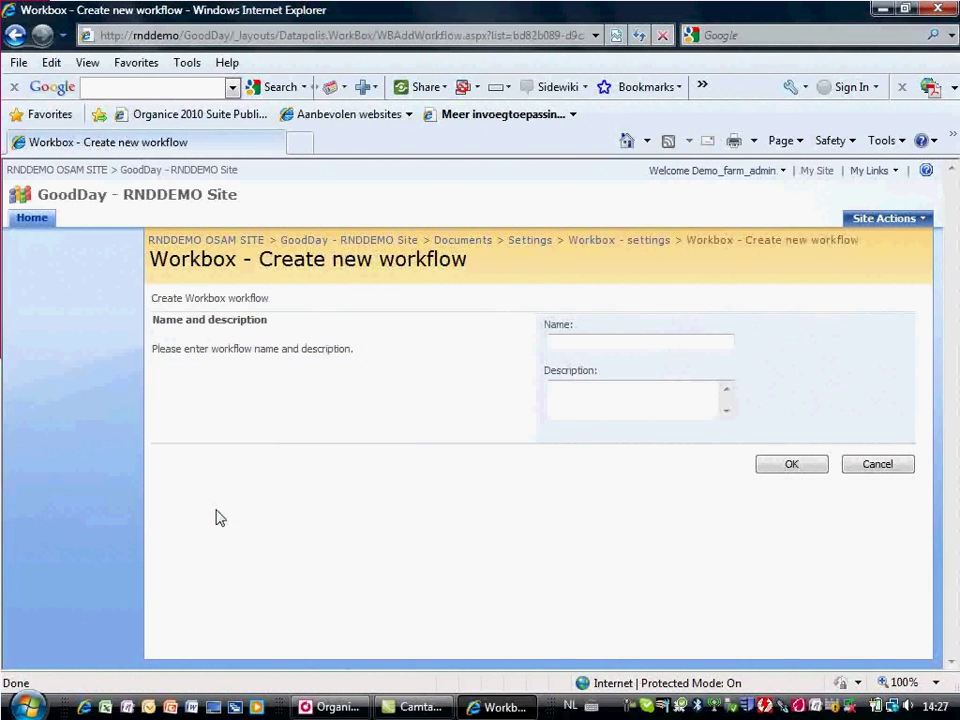
{"action": "left_click", "coordinate": [566, 342]}
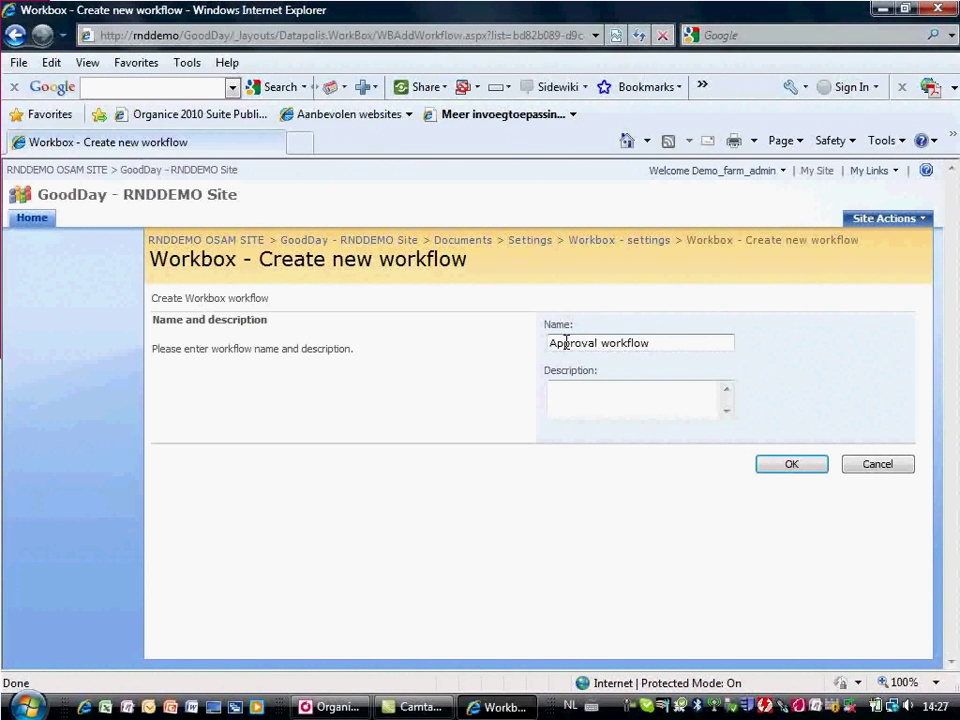
{"action": "left_click", "coordinate": [789, 465]}
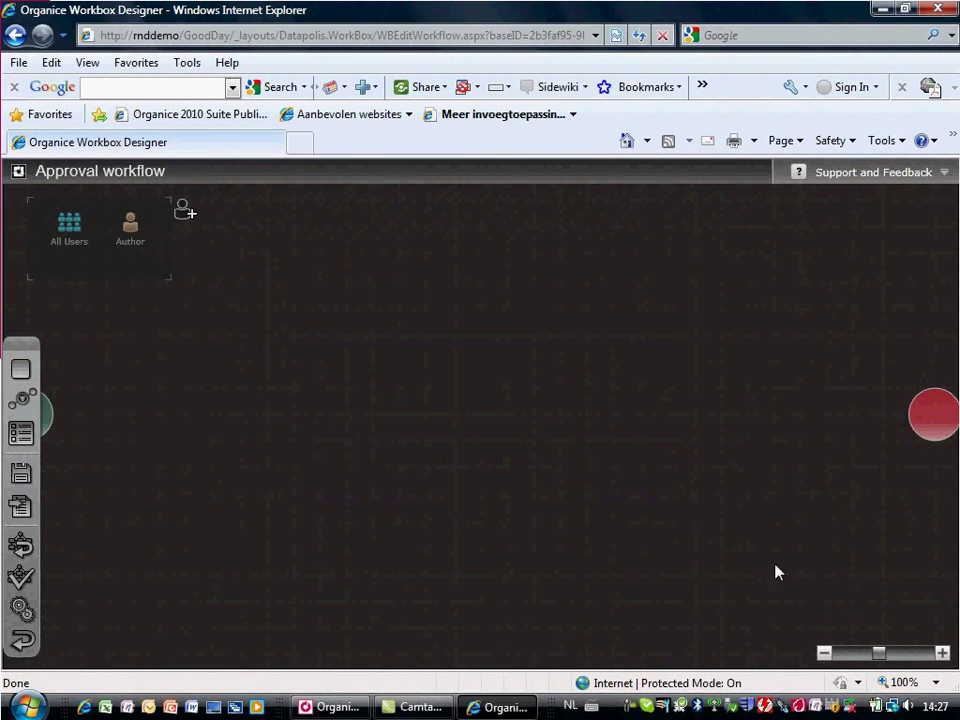
- Zoom out and add a state named Draft left of the canvas centre
{"action": "left_click", "coordinate": [823, 654]}
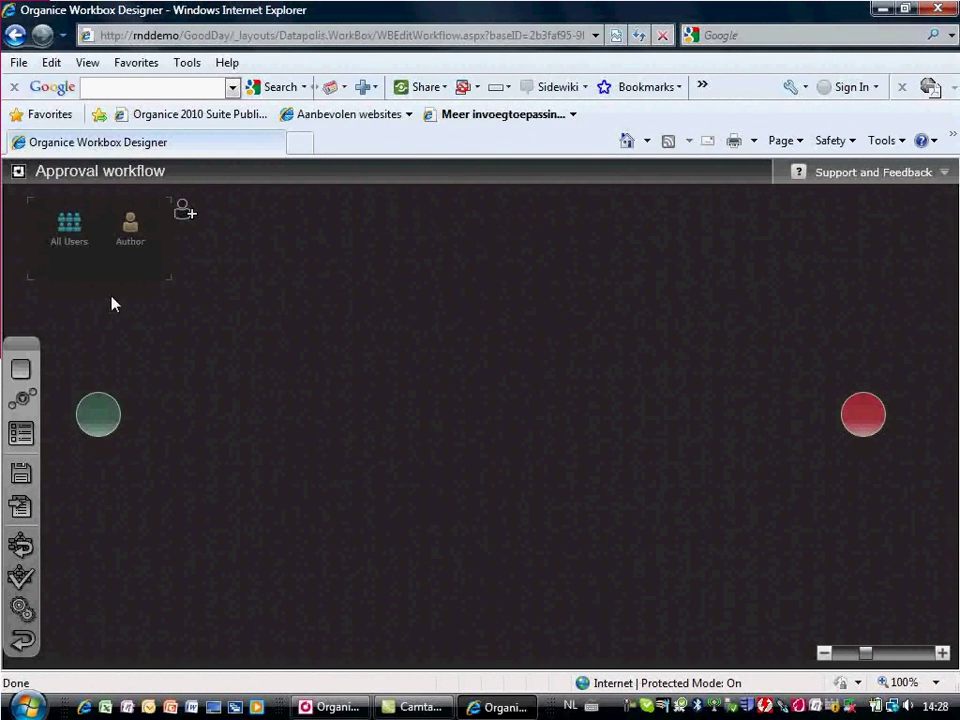
{"action": "left_click_drag", "start_coordinate": [19, 375], "coordinate": [186, 386]}
{"action": "double_click", "coordinate": [295, 408]}
{"action": "type", "text": "Draft"}
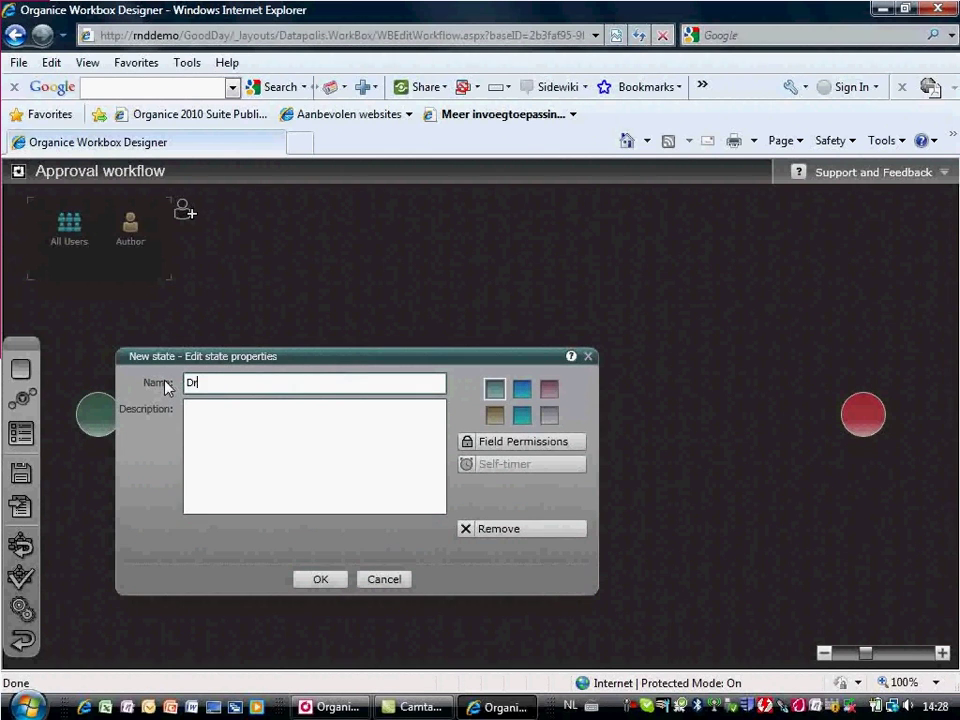
{"action": "left_click", "coordinate": [330, 579]}
- Add a second state named 'Waiting for approval' to the right of Draft
{"action": "left_click_drag", "start_coordinate": [21, 377], "coordinate": [565, 415]}
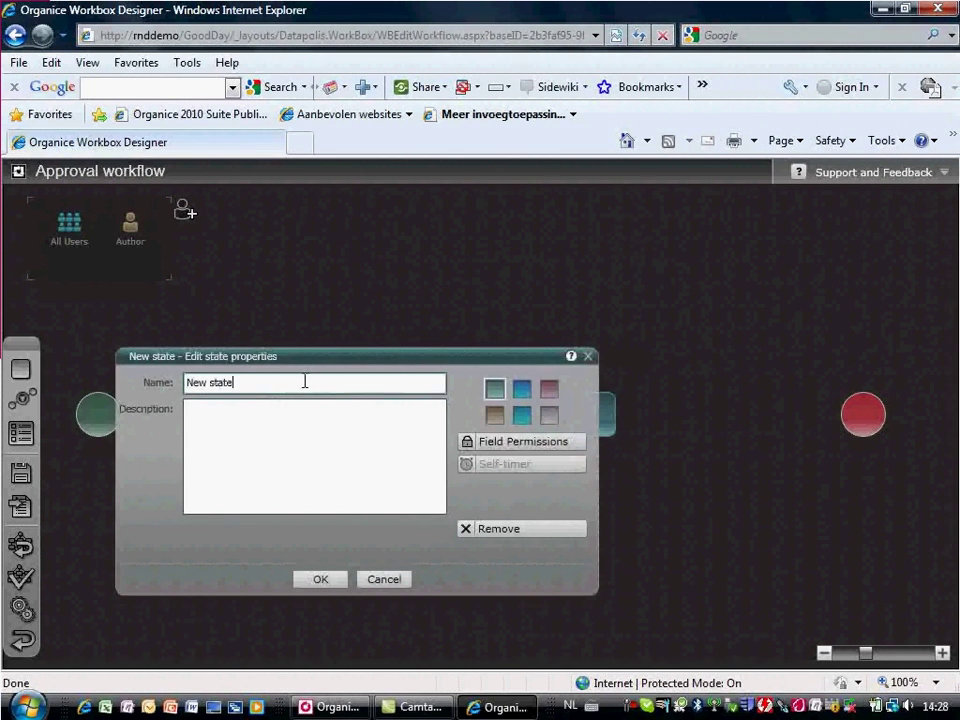
{"action": "left_click_drag", "start_coordinate": [304, 383], "coordinate": [176, 396]}
{"action": "type", "text": "Wait"}
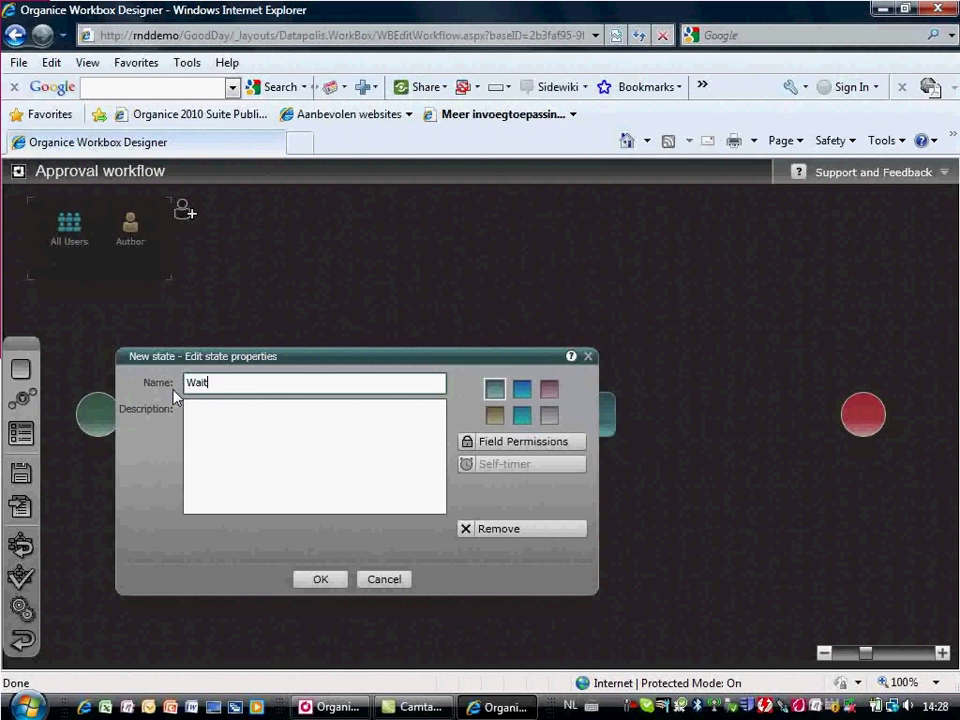
{"action": "type", "text": "ing for approval"}
{"action": "left_click", "coordinate": [319, 580]}
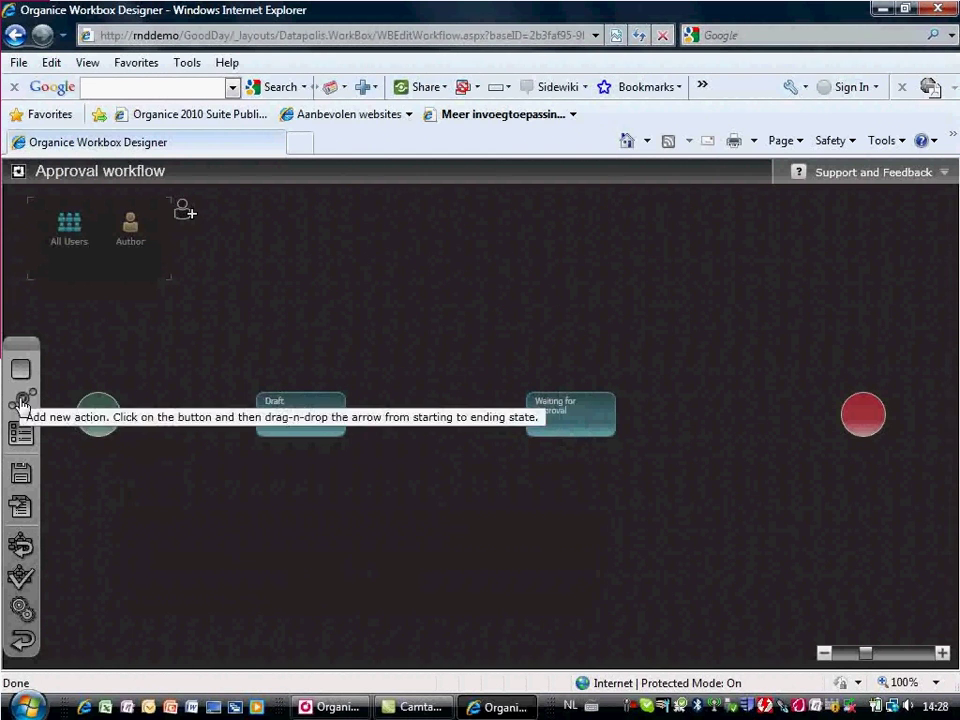
- Connect the start point to Draft with an action named 'New document'
{"action": "mouse_move", "coordinate": [79, 421]}
{"action": "left_click_drag", "start_coordinate": [133, 438], "coordinate": [285, 440]}
{"action": "left_click", "coordinate": [186, 440]}
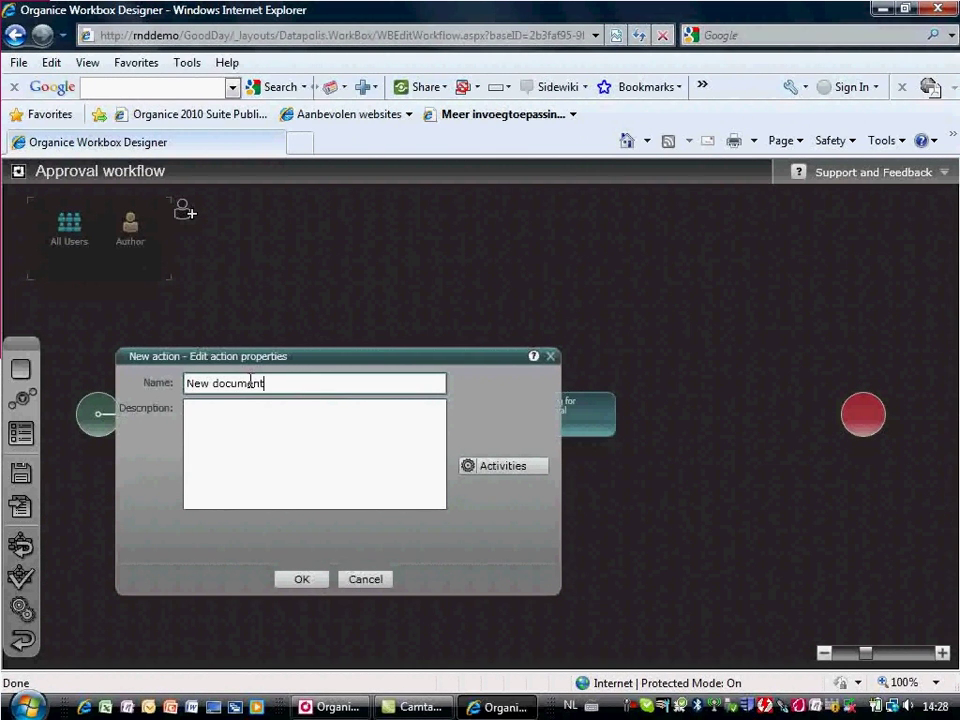
{"action": "left_click", "coordinate": [302, 580]}
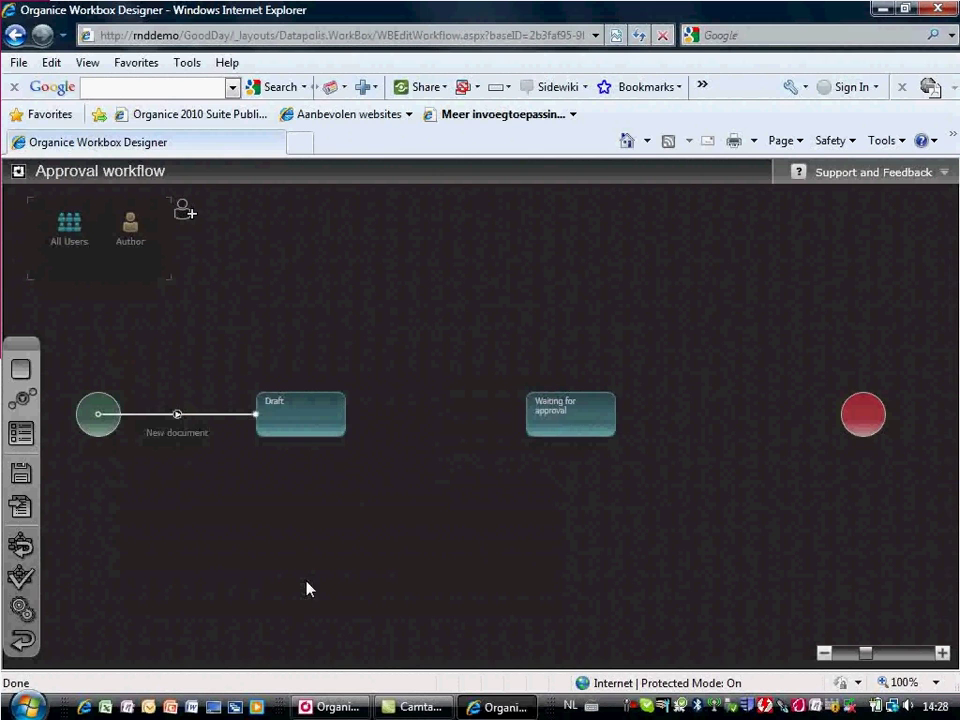
- Connect Draft to Waiting for approval with an action named 'Submit for approval'
{"action": "left_click", "coordinate": [343, 418]}
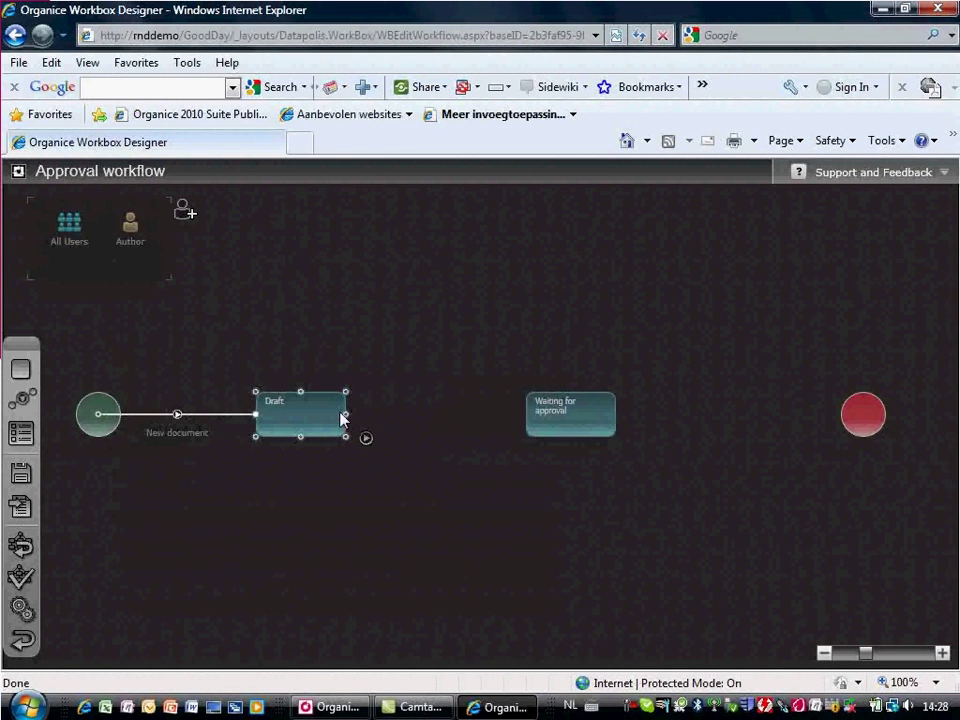
{"action": "left_click_drag", "start_coordinate": [345, 418], "coordinate": [530, 423]}
{"action": "double_click", "coordinate": [452, 436]}
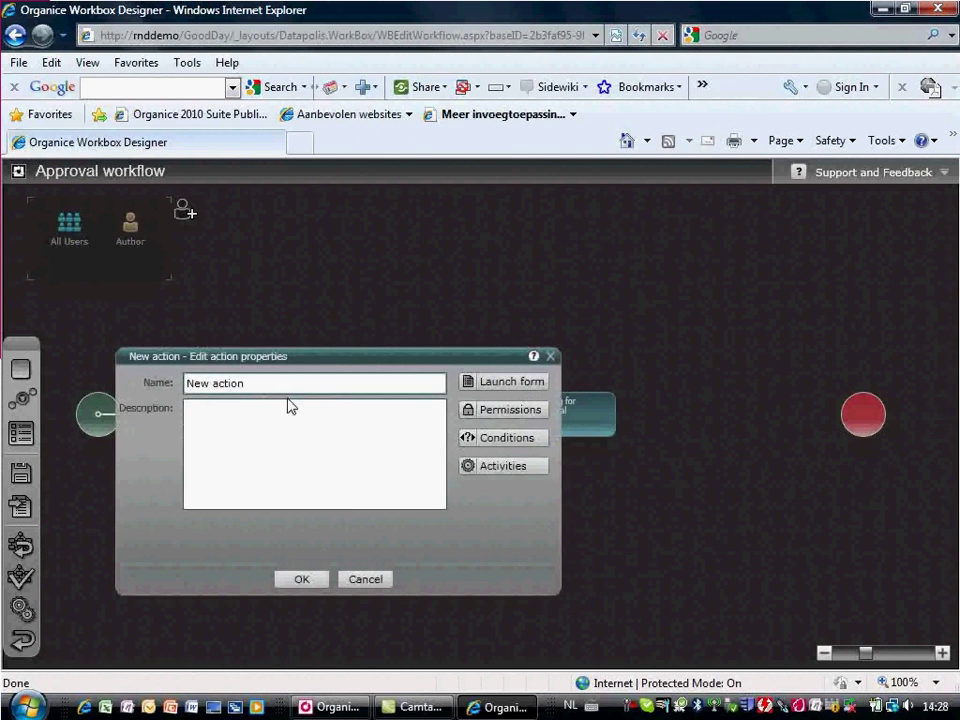
{"action": "left_click_drag", "start_coordinate": [273, 383], "coordinate": [163, 393]}
{"action": "type", "text": "Submit for approval"}
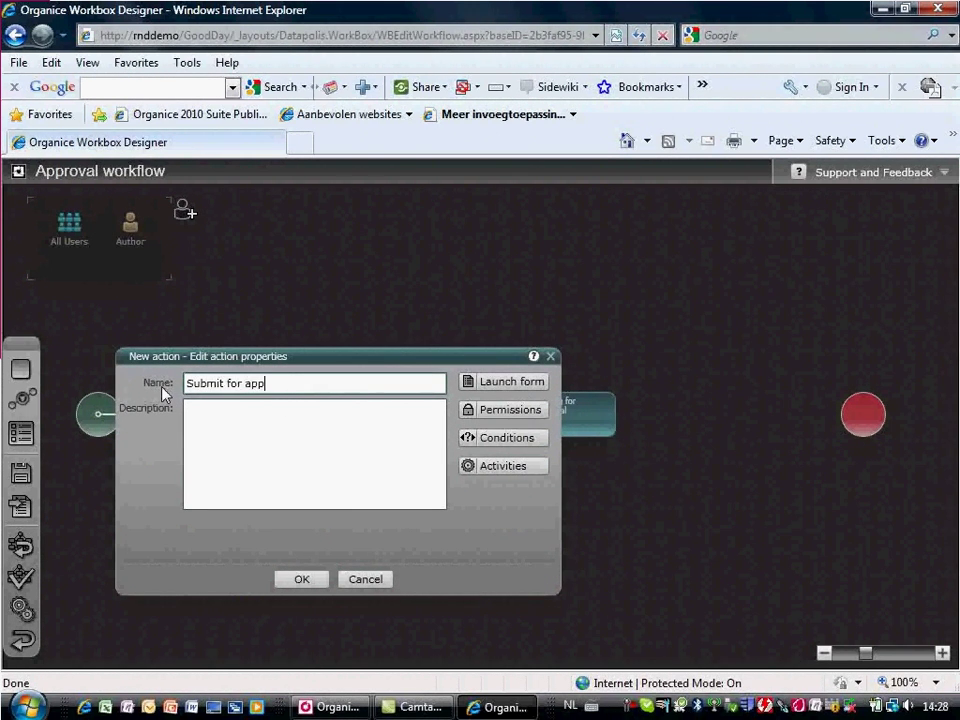
{"action": "left_click", "coordinate": [301, 580]}
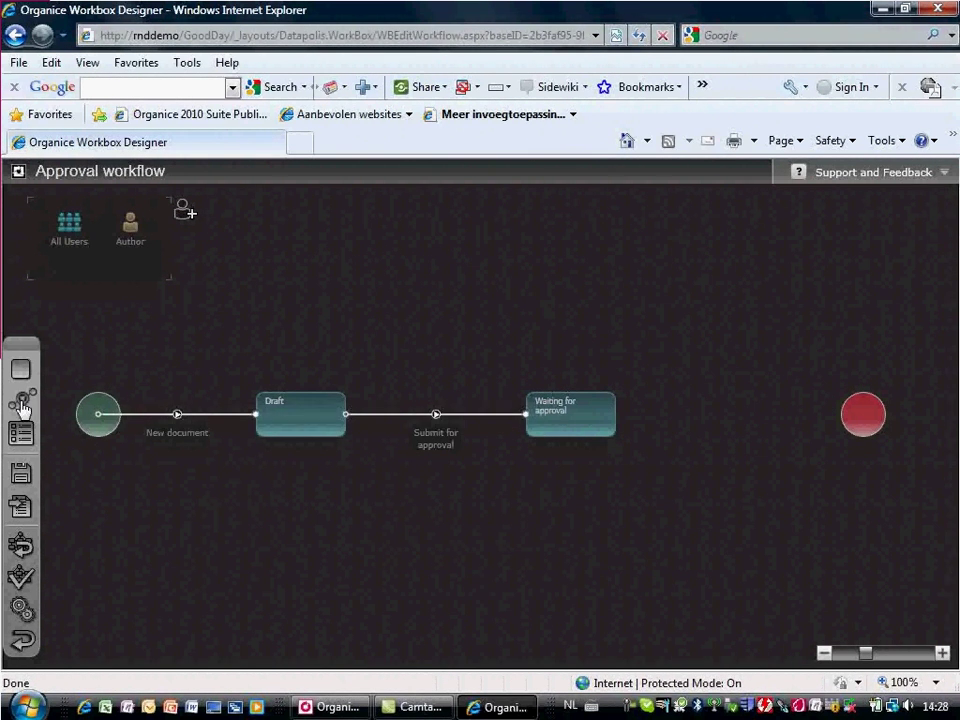
- Connect Waiting for approval to the end point with an action named Approve
{"action": "left_click", "coordinate": [596, 420]}
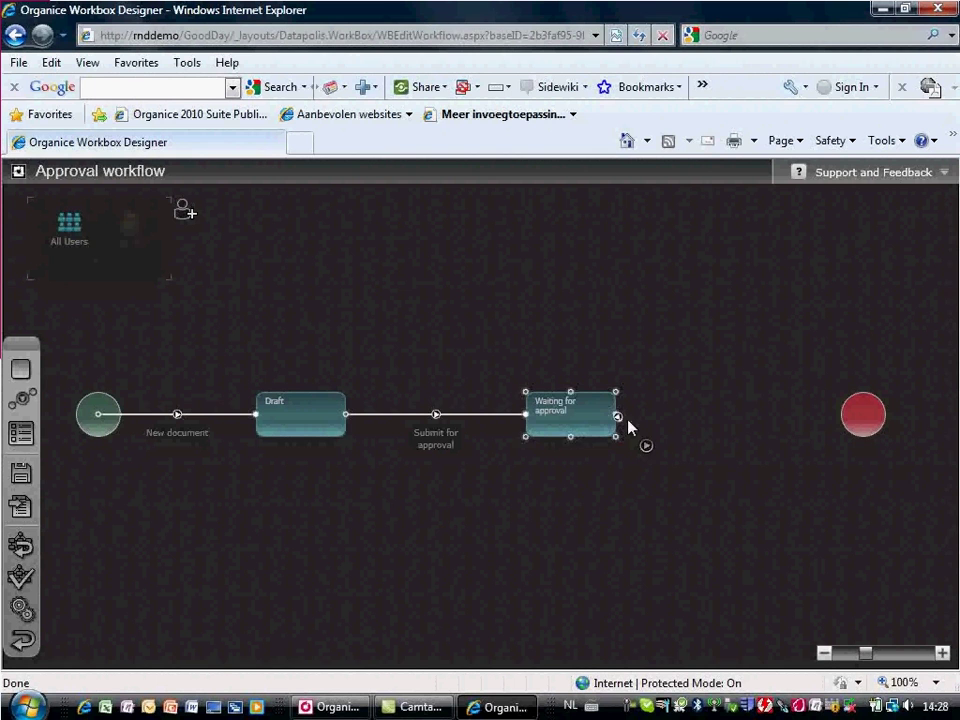
{"action": "left_click_drag", "start_coordinate": [628, 424], "coordinate": [861, 418]}
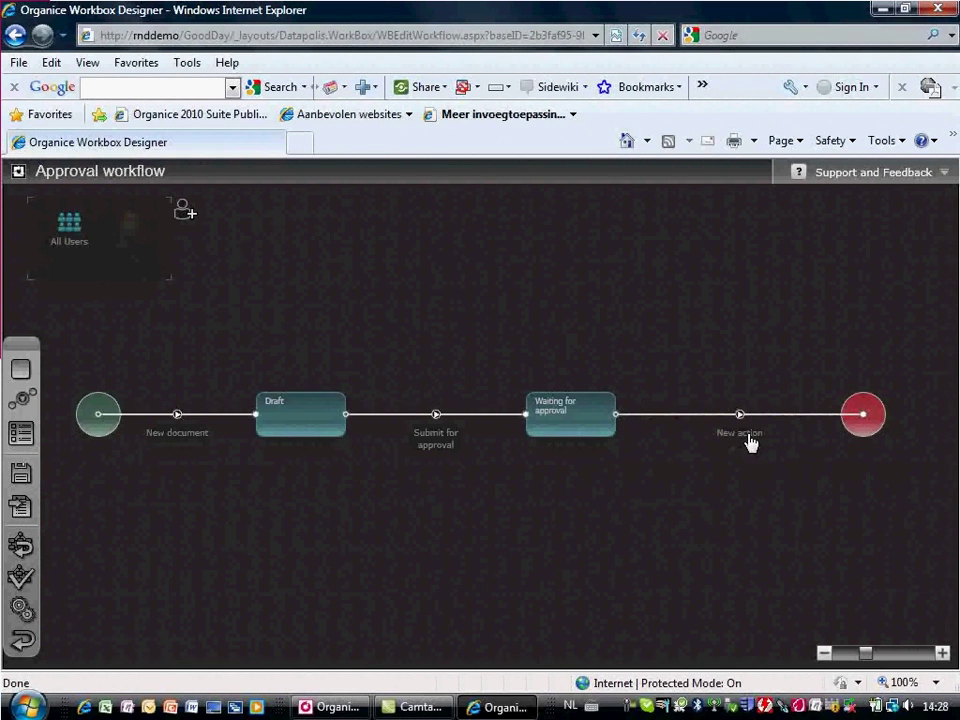
{"action": "double_click", "coordinate": [746, 436]}
{"action": "left_click_drag", "start_coordinate": [269, 382], "coordinate": [147, 398]}
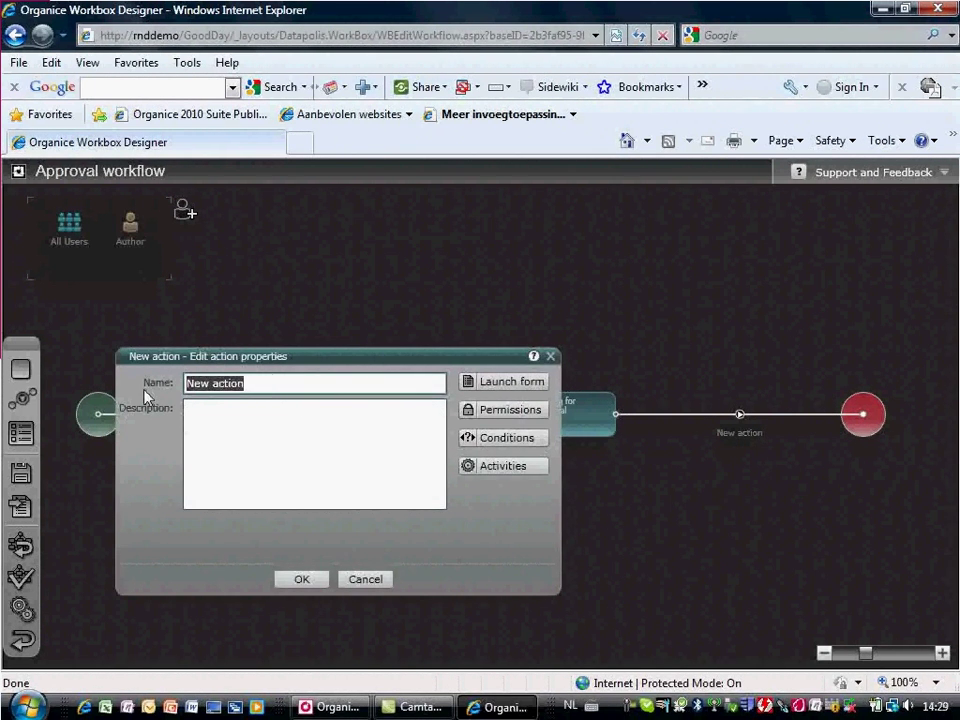
{"action": "type", "text": "Approve"}
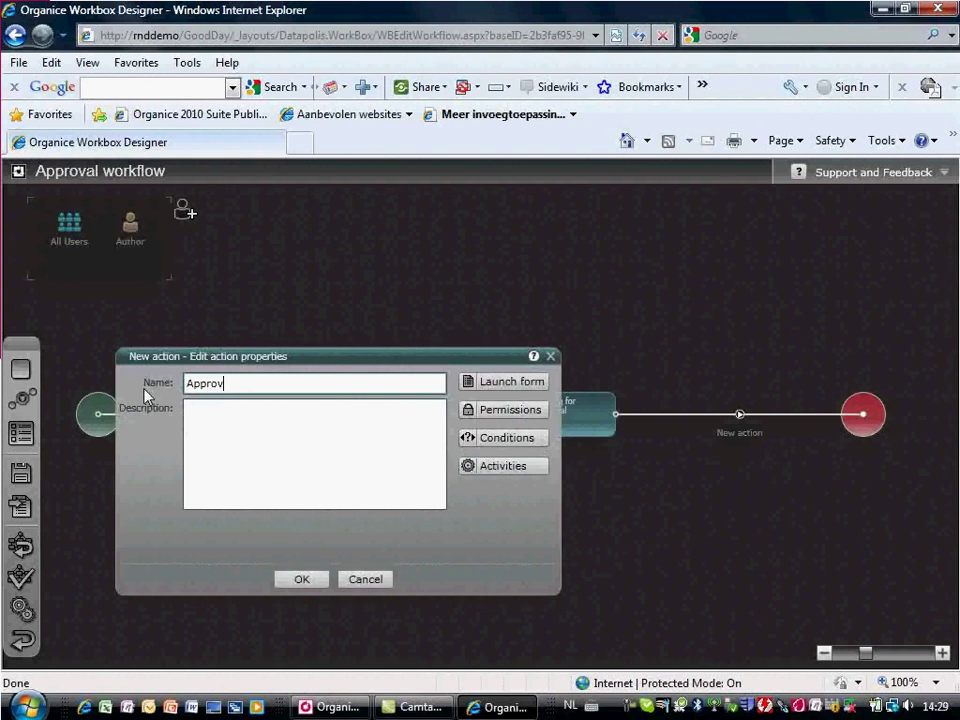
{"action": "left_click", "coordinate": [301, 579]}
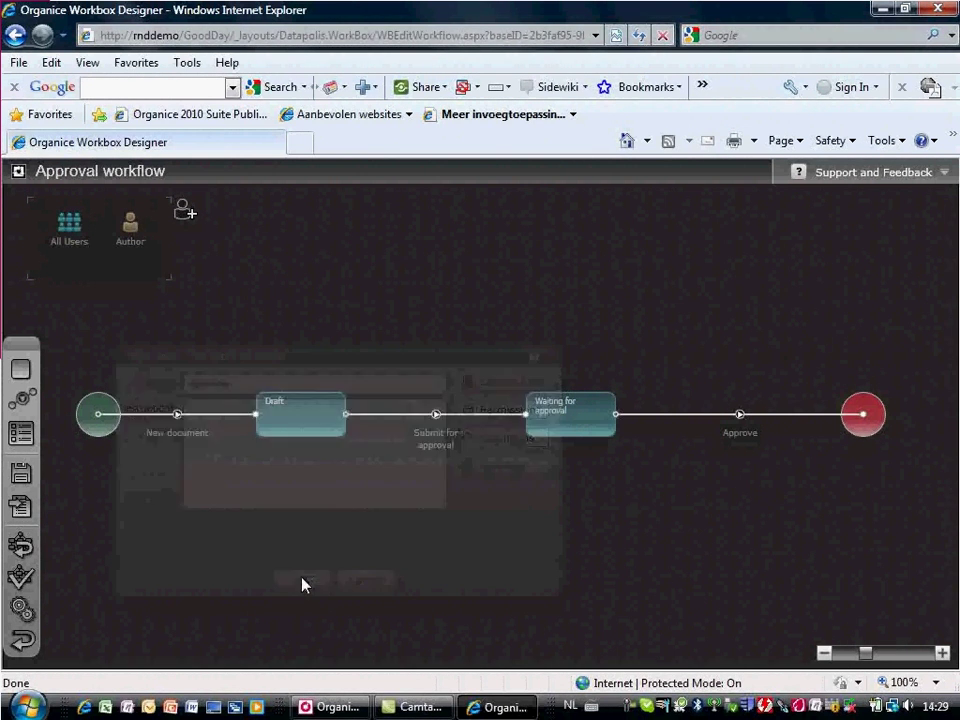
- Add a return action to Draft, routed over the top, and open its properties
{"action": "left_click_drag", "start_coordinate": [18, 405], "coordinate": [304, 401]}
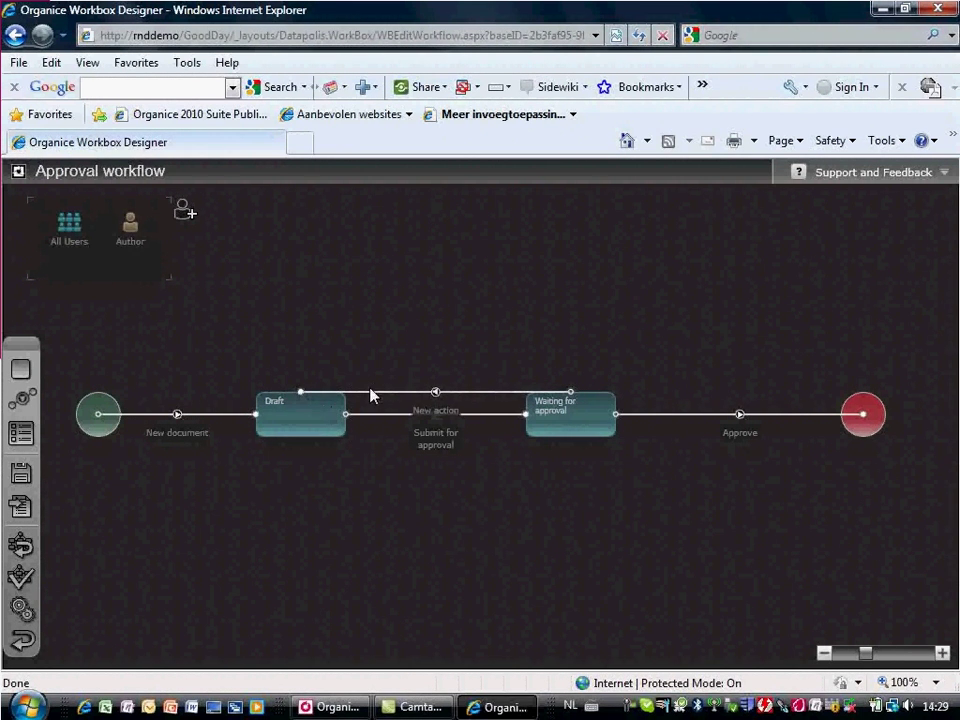
{"action": "left_click_drag", "start_coordinate": [368, 393], "coordinate": [305, 335]}
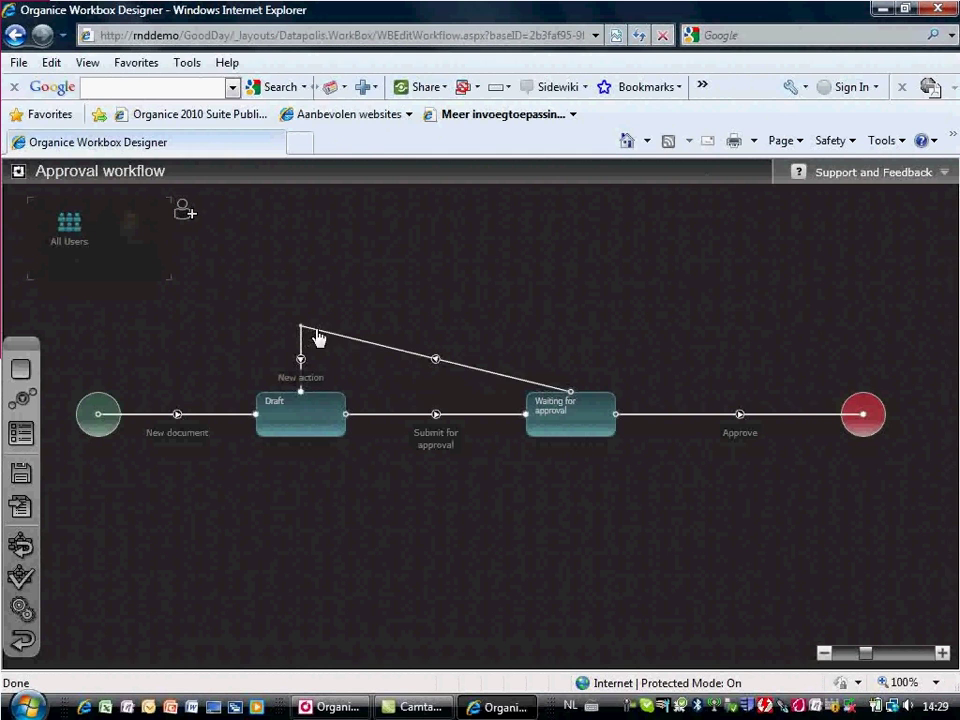
{"action": "left_click_drag", "start_coordinate": [499, 380], "coordinate": [574, 335]}
{"action": "double_click", "coordinate": [446, 352]}
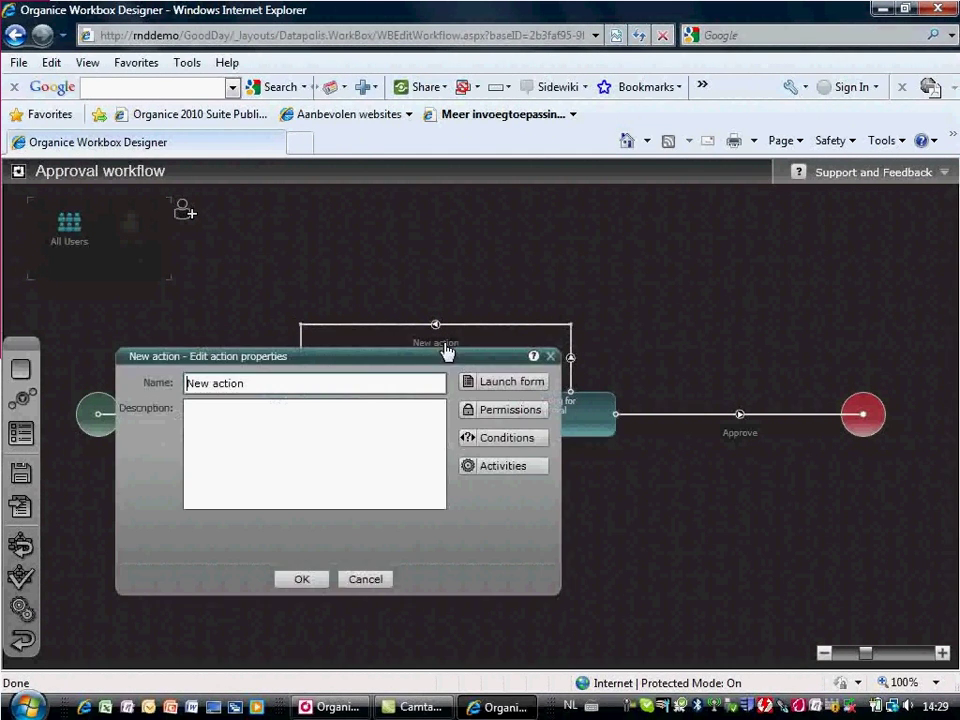
- Replace the placeholder 'New action' name with Reject and confirm
{"action": "left_click_drag", "start_coordinate": [248, 383], "coordinate": [182, 388]}
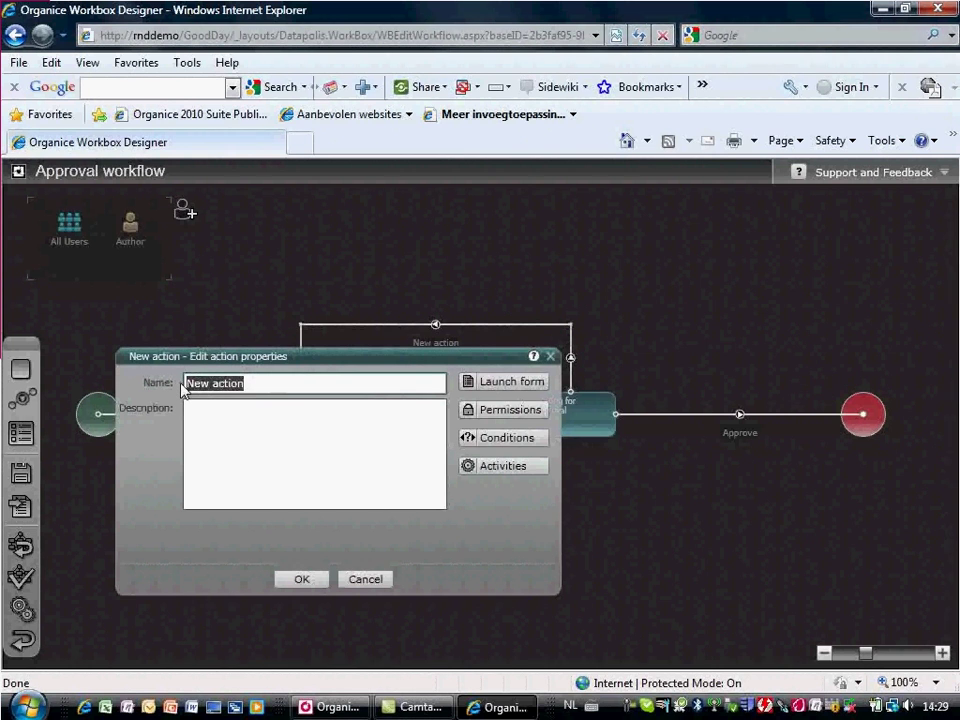
{"action": "type", "text": "Reject"}
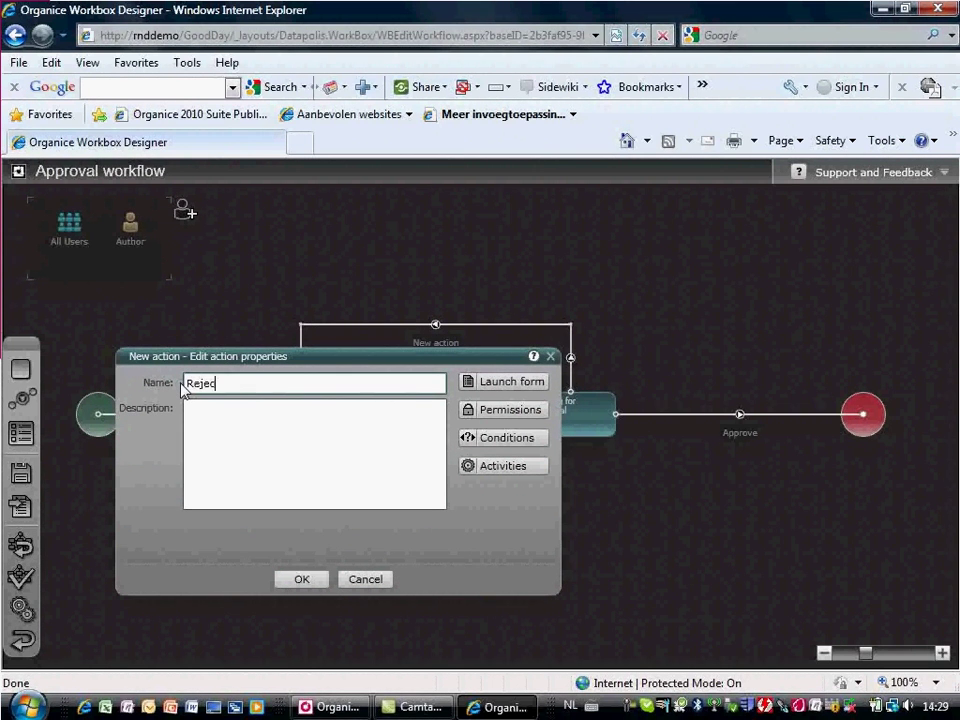
{"action": "left_click", "coordinate": [312, 582]}
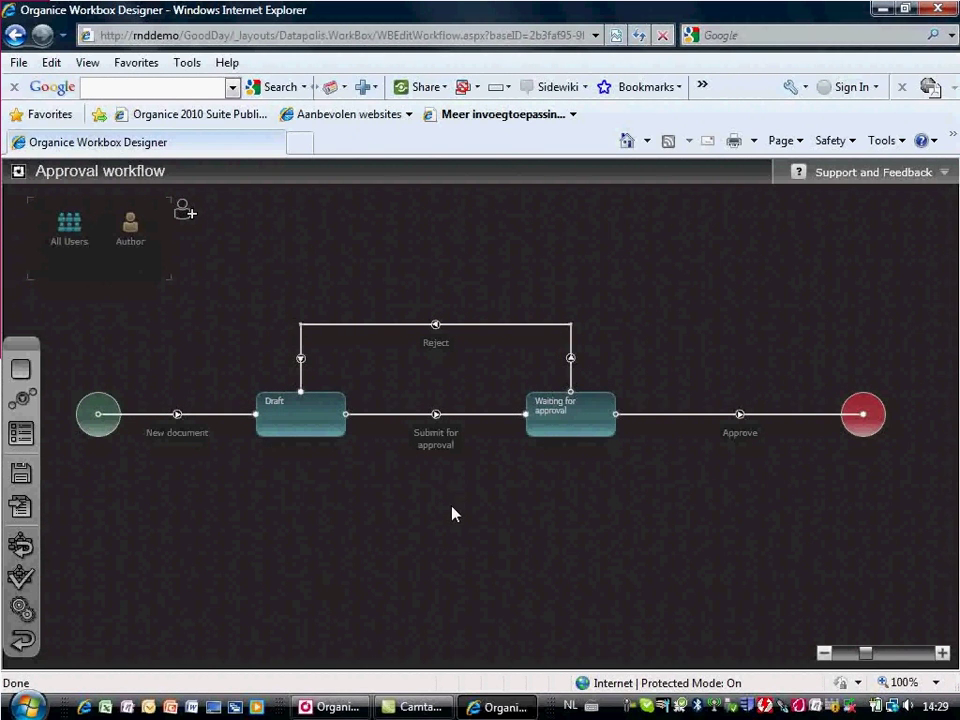
- Open the Submit for approval action's properties and its empty activity diagram
{"action": "left_click", "coordinate": [428, 461]}
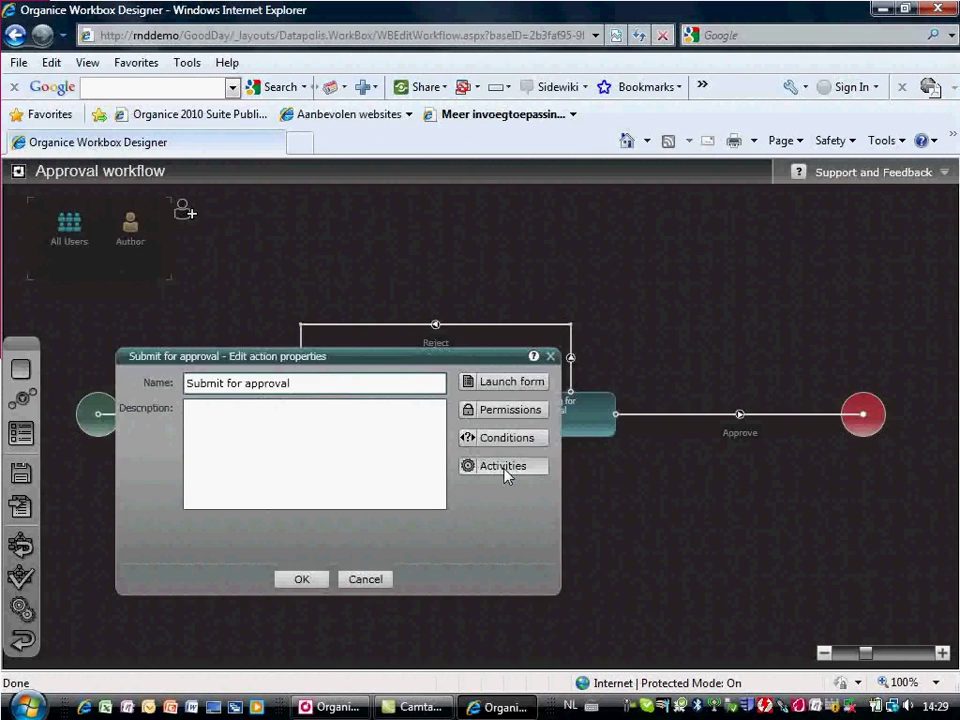
{"action": "left_click", "coordinate": [504, 467]}
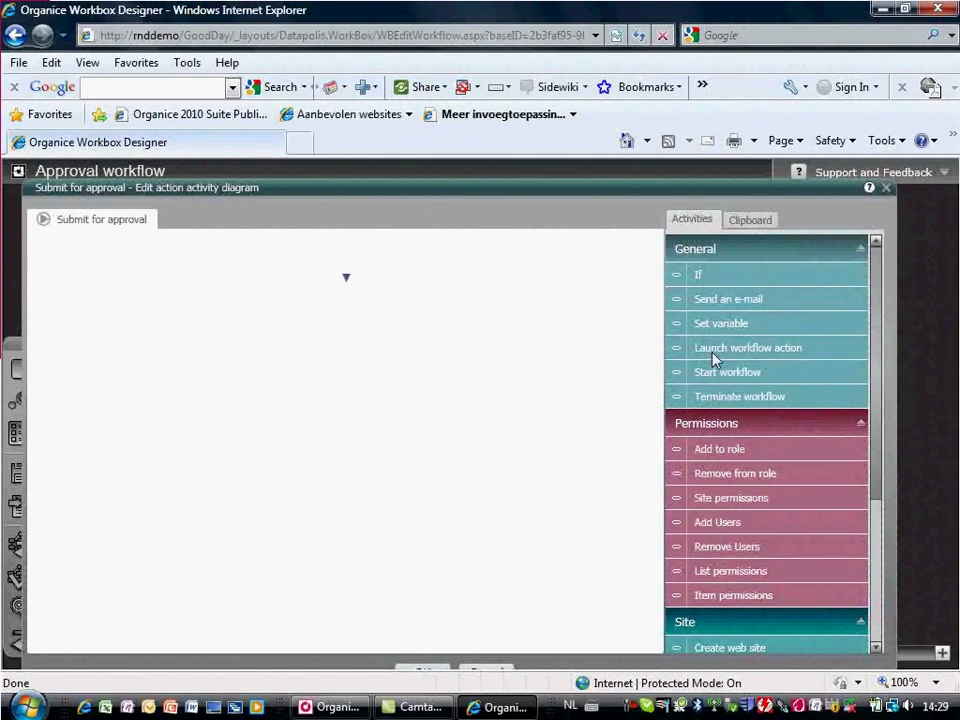
- Place an If condition with Check In/Out item on its true branch
{"action": "left_click", "coordinate": [712, 275]}
{"action": "left_click_drag", "start_coordinate": [712, 275], "coordinate": [347, 272]}
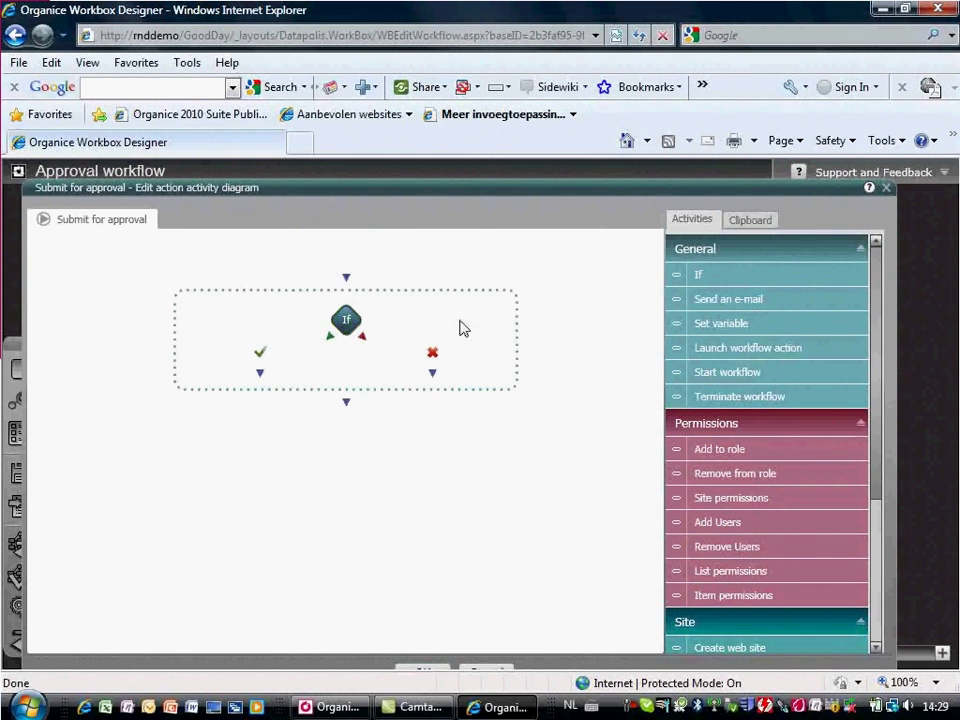
{"action": "left_click_drag", "start_coordinate": [874, 484], "coordinate": [870, 638]}
{"action": "left_click_drag", "start_coordinate": [760, 620], "coordinate": [265, 385]}
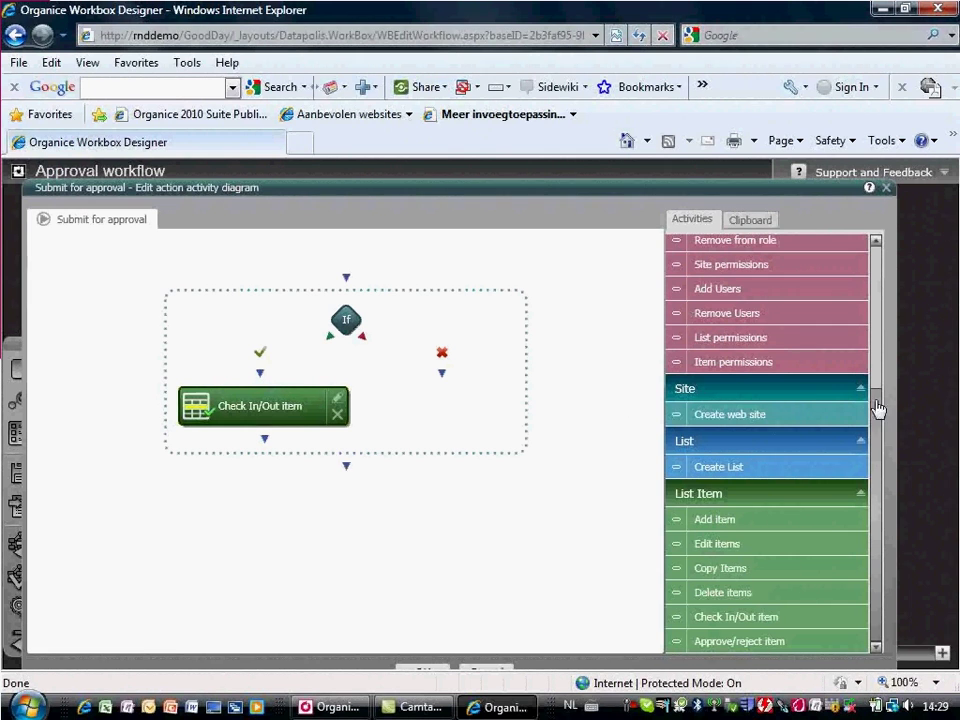
- Add Send an e-mail and Remove from role to the false branch, then save and close
{"action": "left_click_drag", "start_coordinate": [878, 408], "coordinate": [874, 244]}
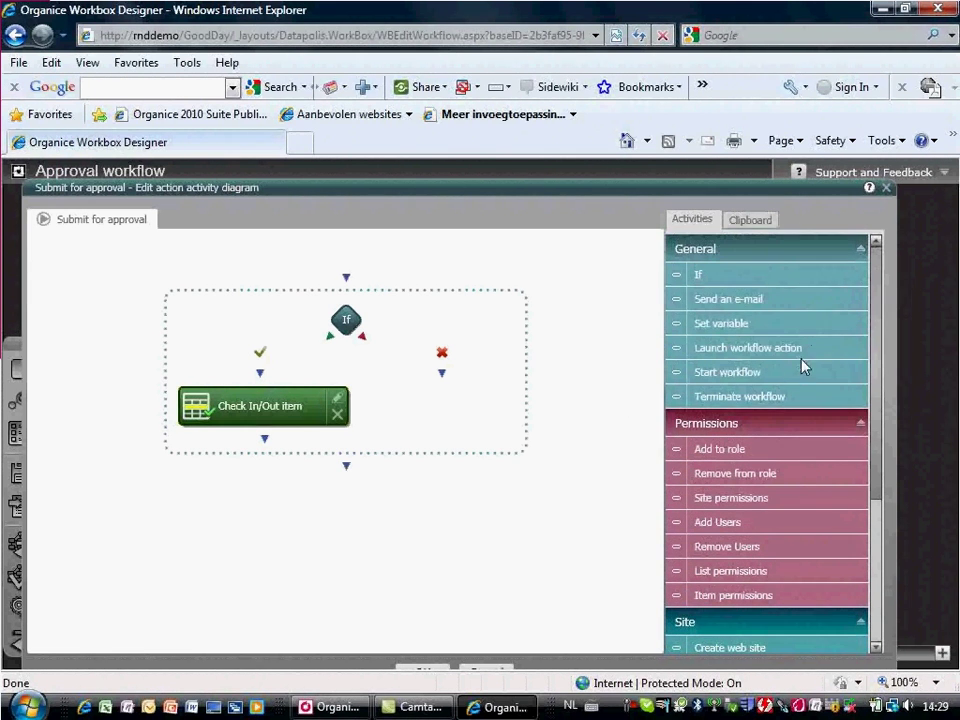
{"action": "left_click_drag", "start_coordinate": [746, 301], "coordinate": [447, 388]}
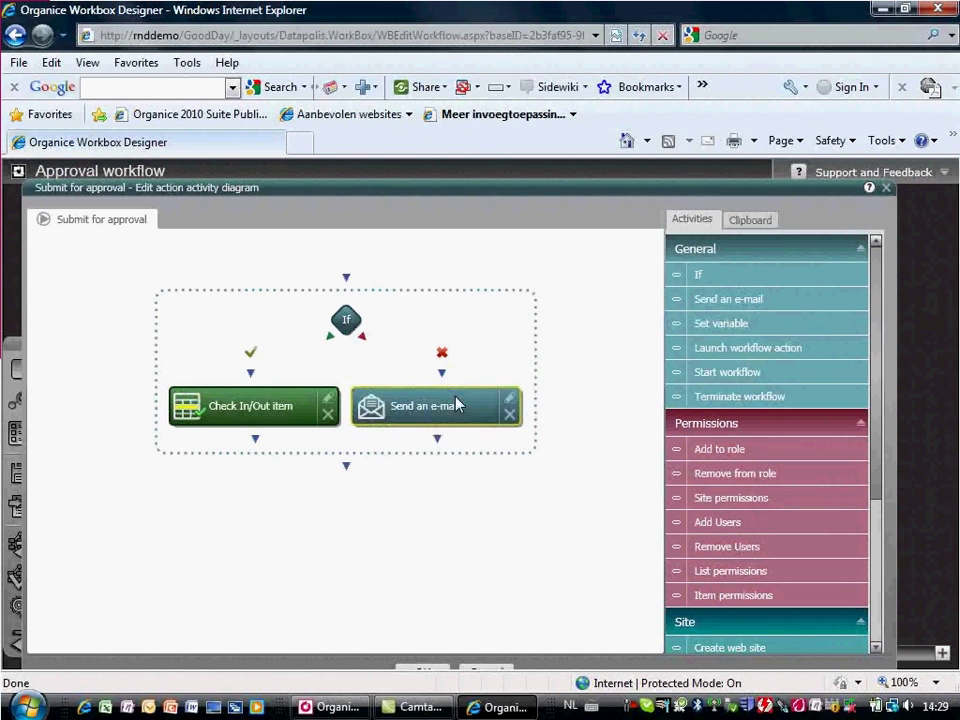
{"action": "left_click_drag", "start_coordinate": [739, 472], "coordinate": [437, 459]}
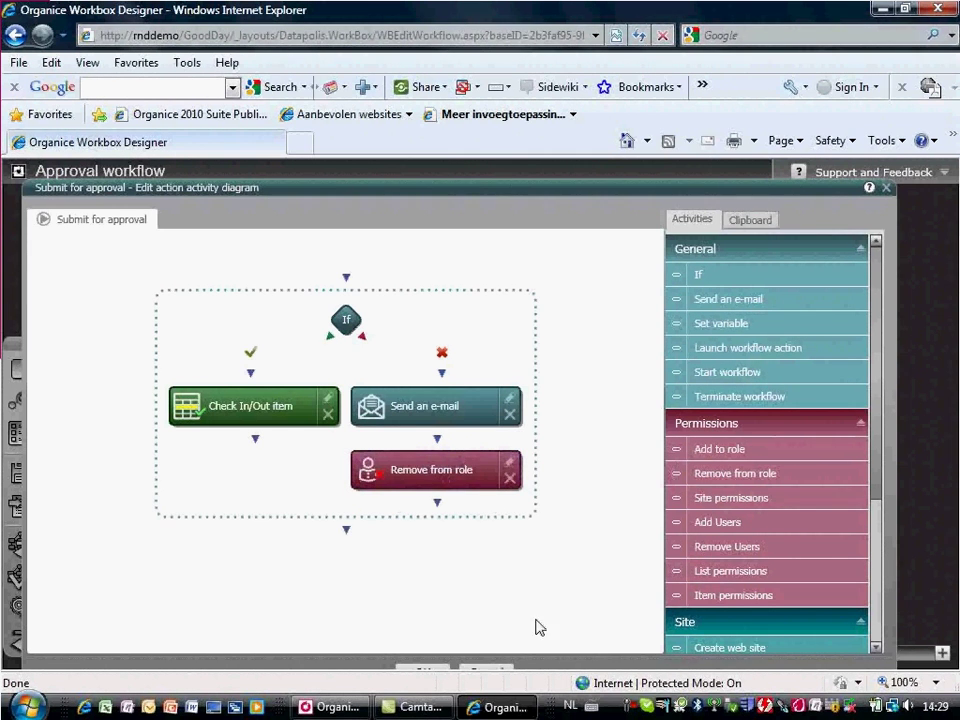
{"action": "left_click", "coordinate": [497, 669]}
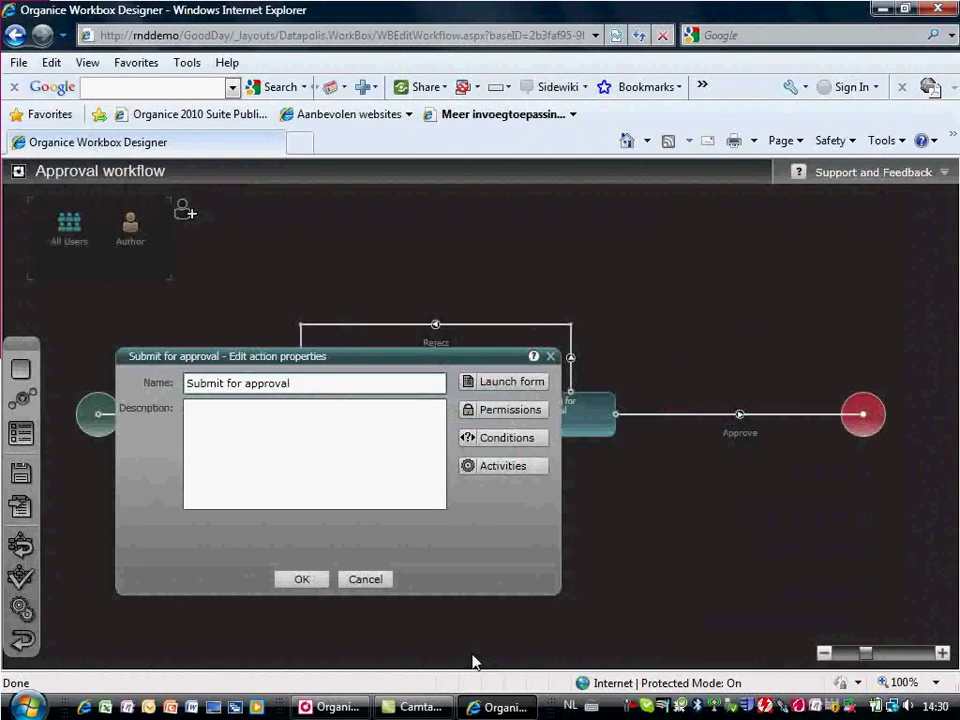
{"action": "left_click", "coordinate": [366, 580]}
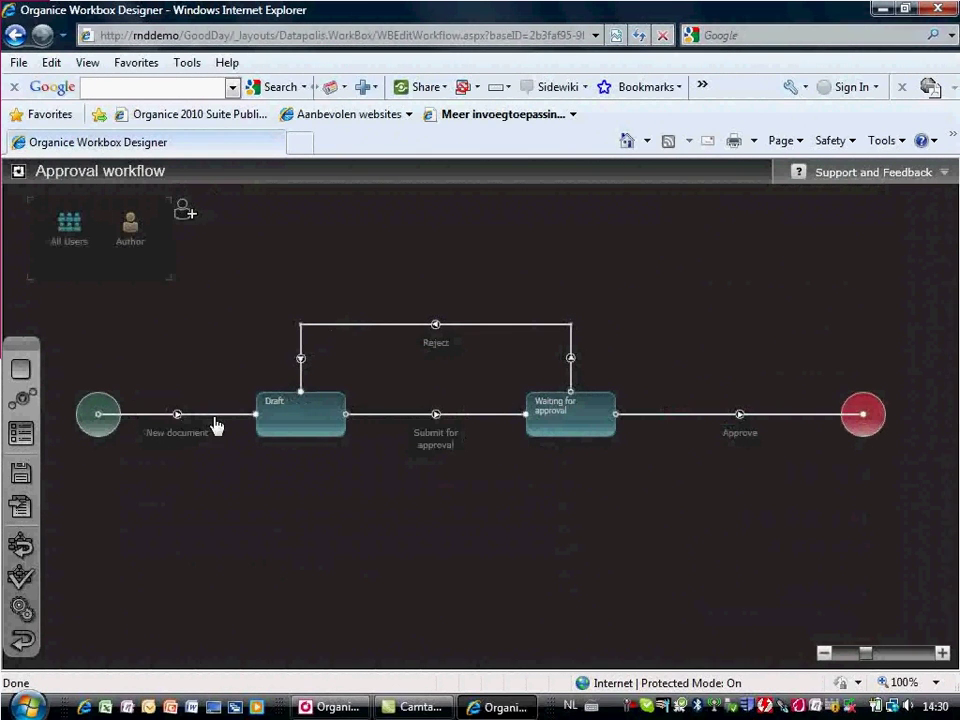
- Add a new role named Approver with the single blue person icon
{"action": "left_click", "coordinate": [183, 215]}
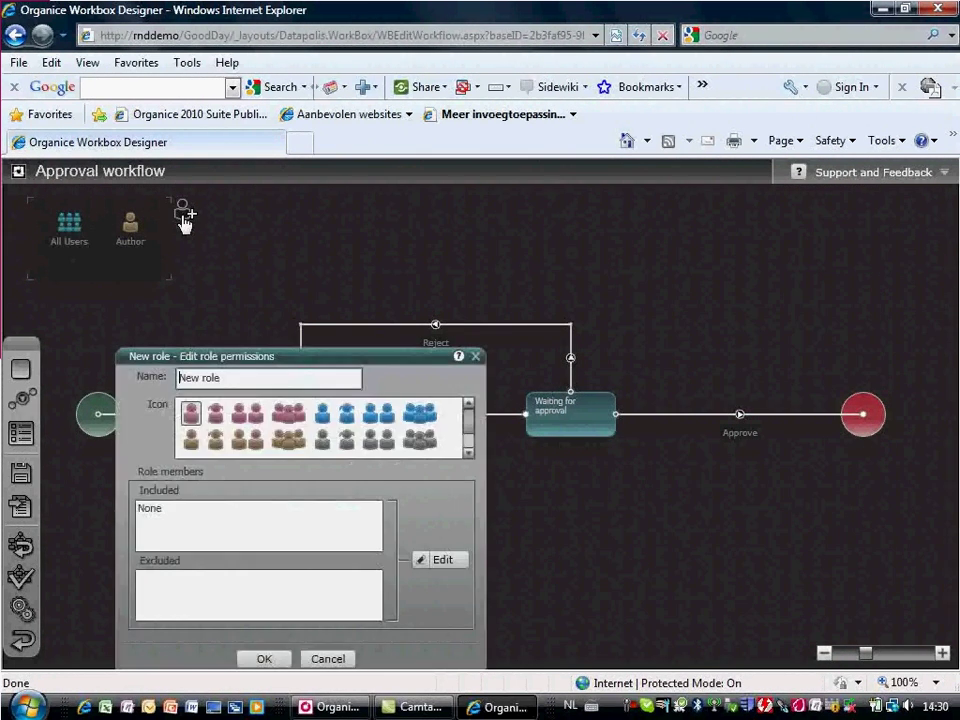
{"action": "left_click_drag", "start_coordinate": [228, 378], "coordinate": [155, 378]}
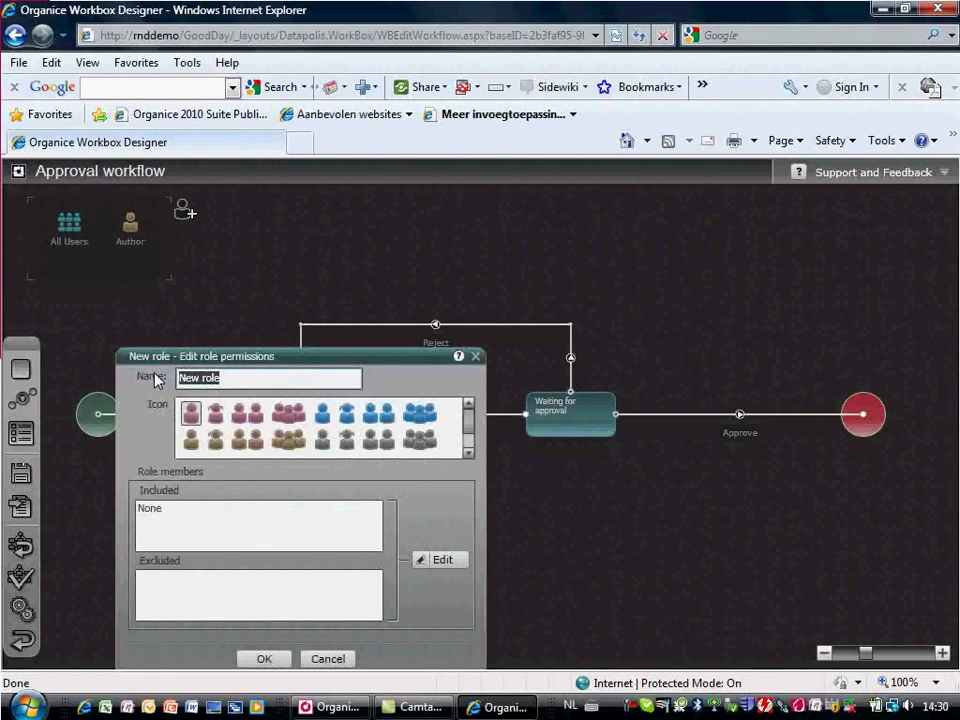
{"action": "type", "text": "Approver"}
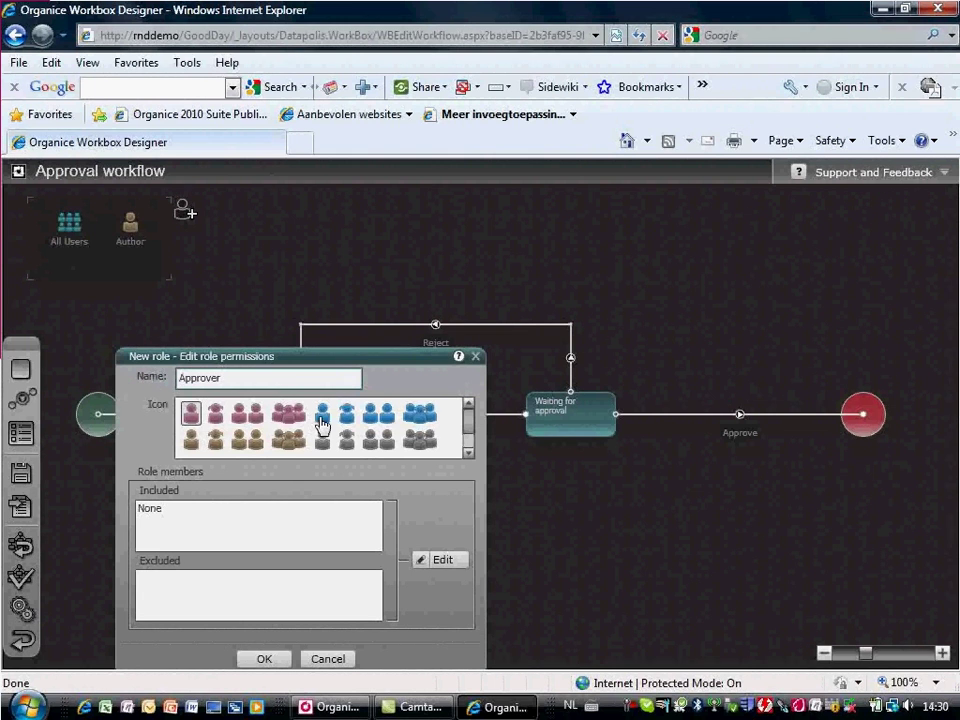
{"action": "left_click", "coordinate": [322, 418]}
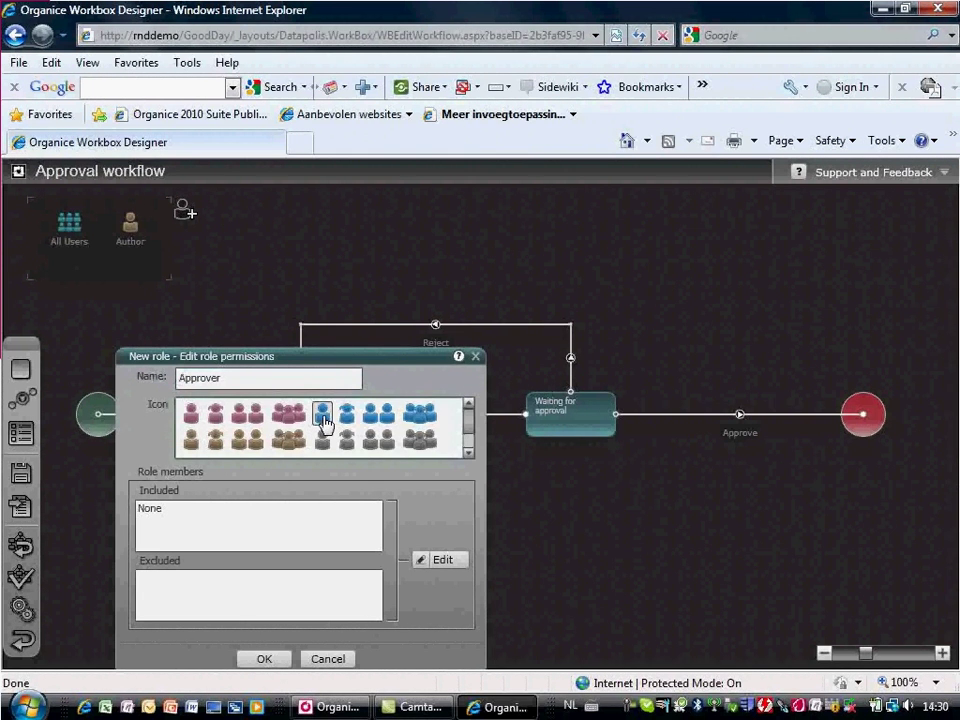
- Search for the user account and include it as the Approver role's member
{"action": "left_click", "coordinate": [441, 562]}
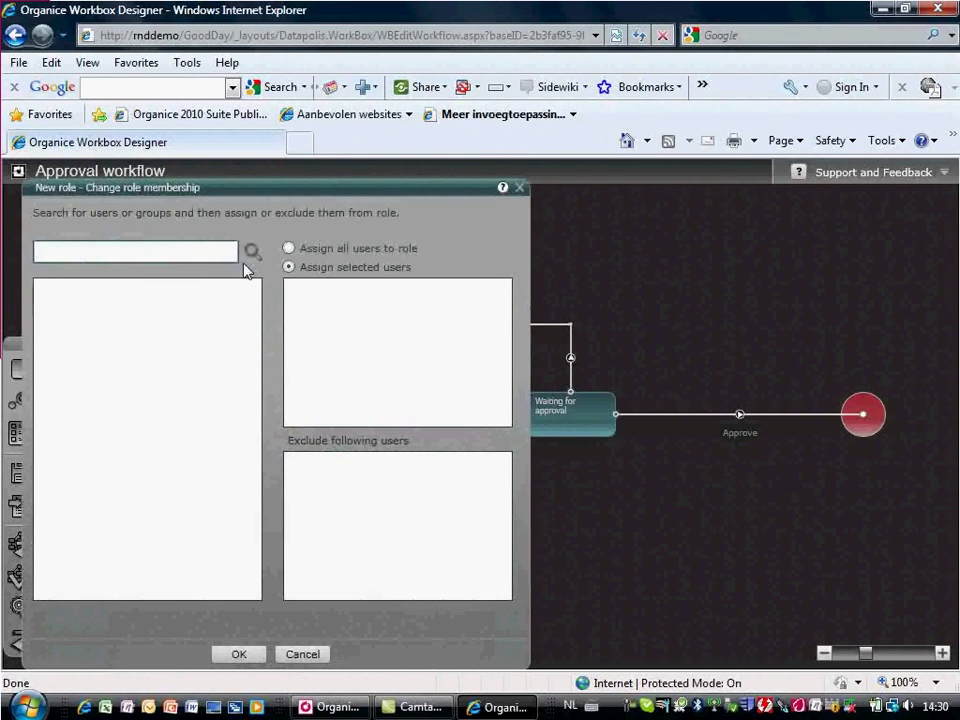
{"action": "left_click", "coordinate": [185, 256]}
{"action": "type", "text": "pjoh"}
{"action": "left_click", "coordinate": [252, 252]}
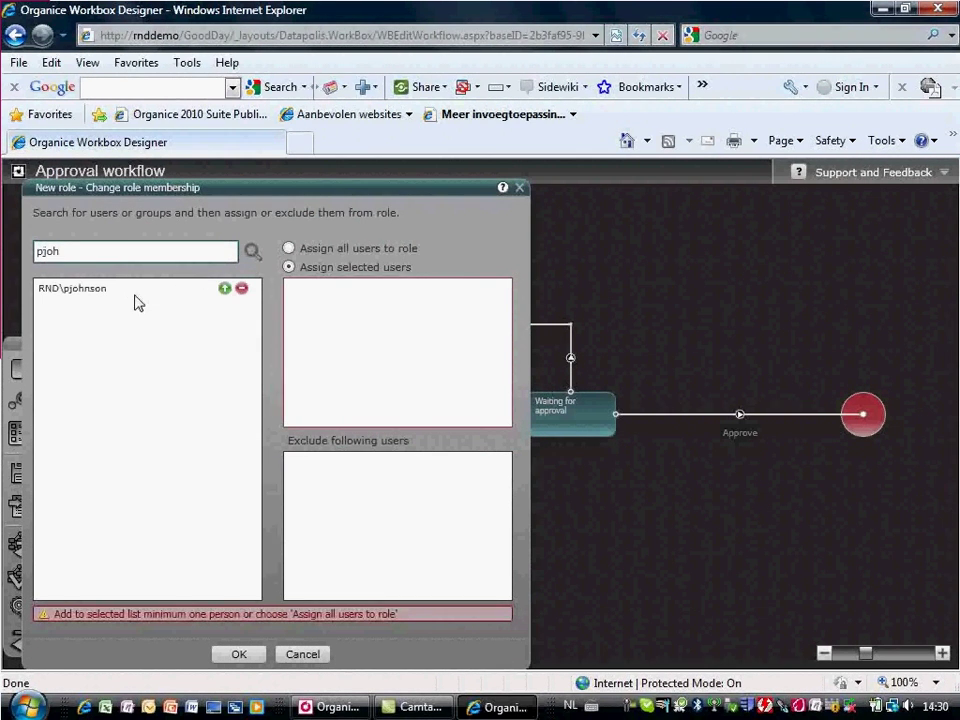
{"action": "left_click", "coordinate": [224, 289]}
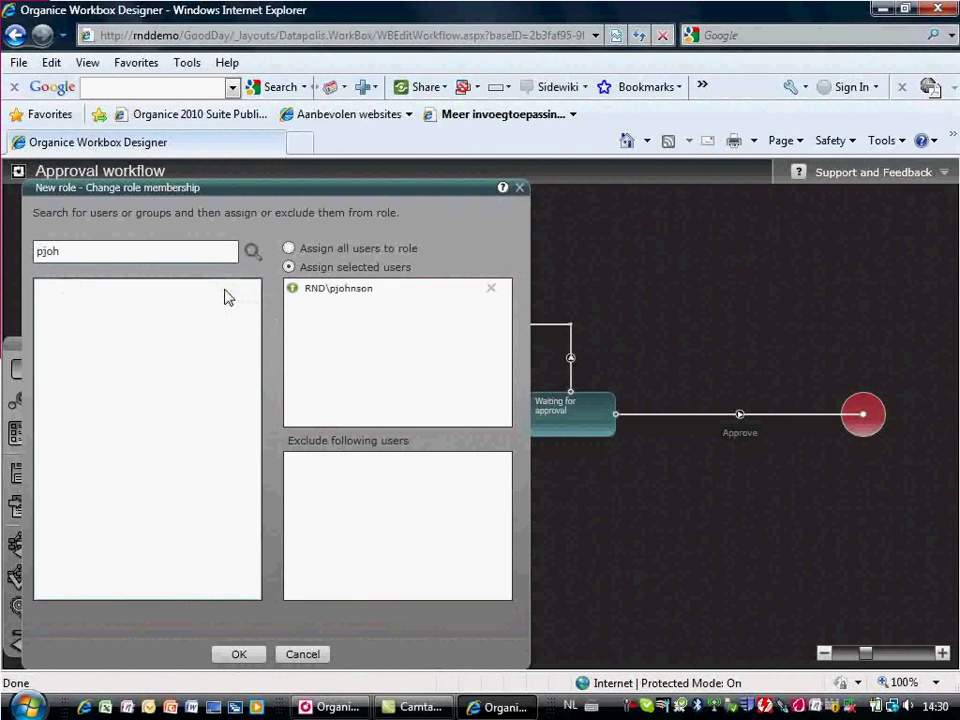
{"action": "left_click", "coordinate": [240, 654]}
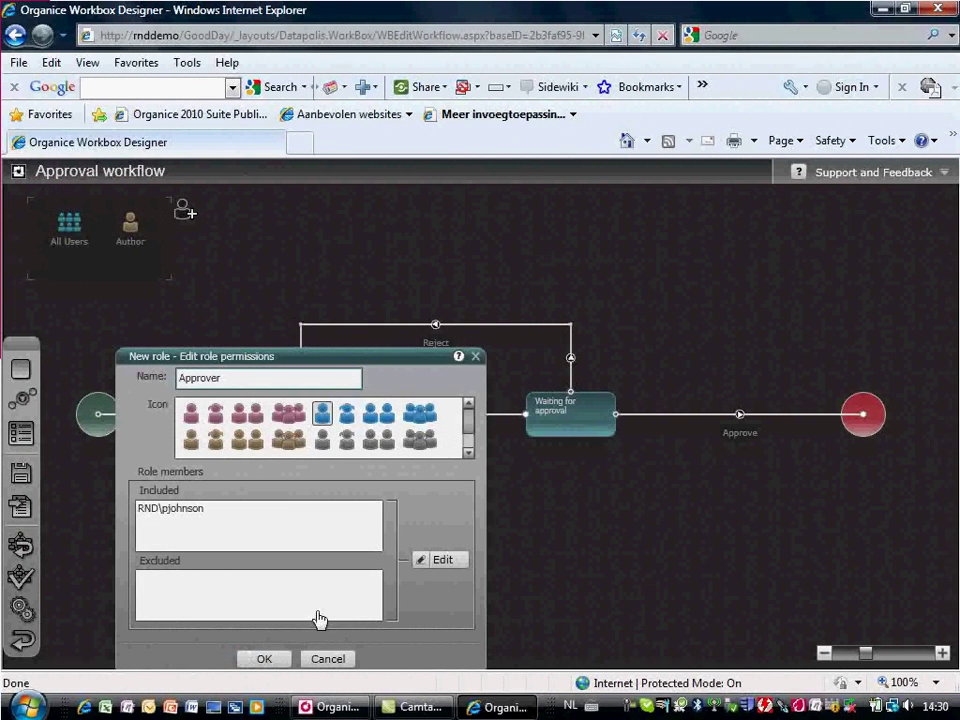
- Save the new Approver role, let it perform the Approve action, and open the workflow properties
{"action": "left_click", "coordinate": [274, 660]}
{"action": "left_click_drag", "start_coordinate": [196, 226], "coordinate": [350, 242]}
{"action": "left_click_drag", "start_coordinate": [636, 327], "coordinate": [740, 436]}
{"action": "left_click_drag", "start_coordinate": [193, 228], "coordinate": [432, 338]}
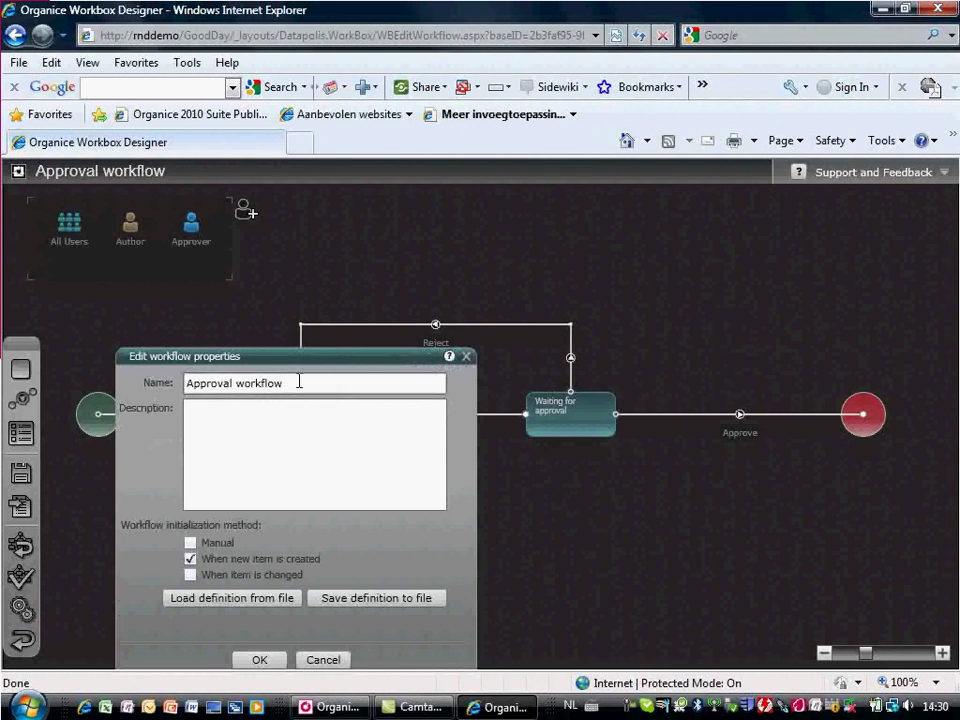
- Enable the Manual initialization method for Approval workflow alongside new-item creation
{"action": "left_click_drag", "start_coordinate": [314, 355], "coordinate": [377, 242]}
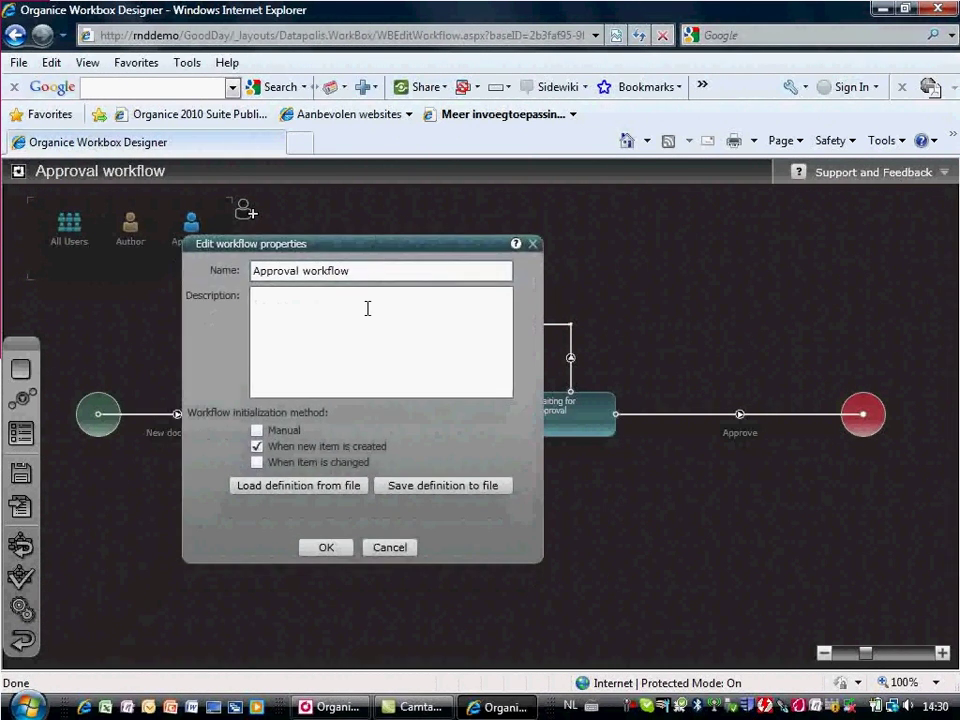
{"action": "left_click", "coordinate": [257, 431]}
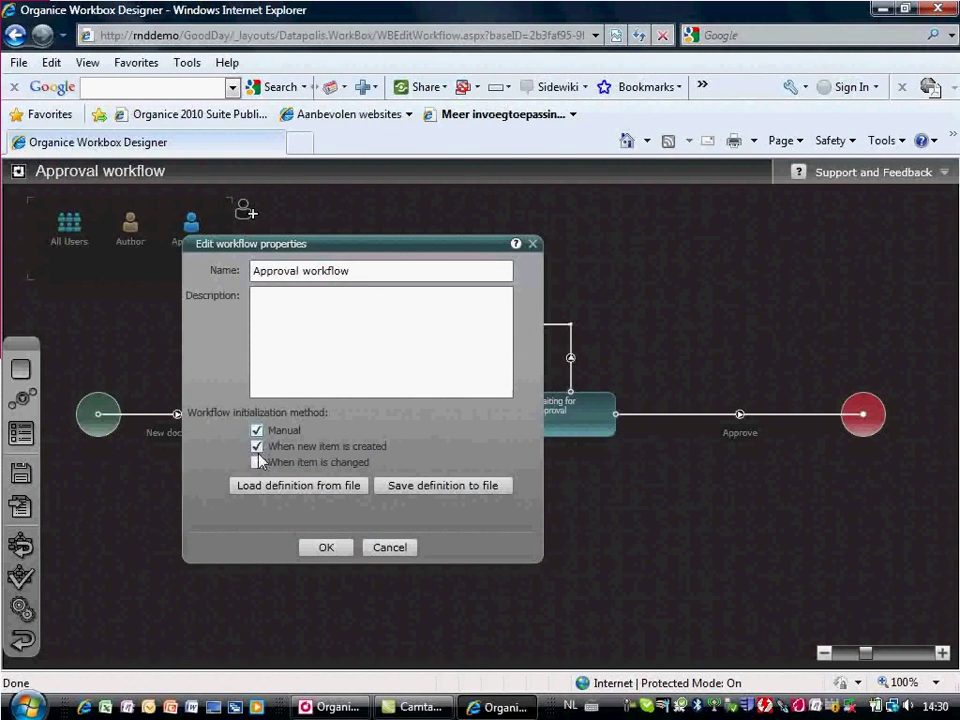
{"action": "left_click", "coordinate": [326, 548]}
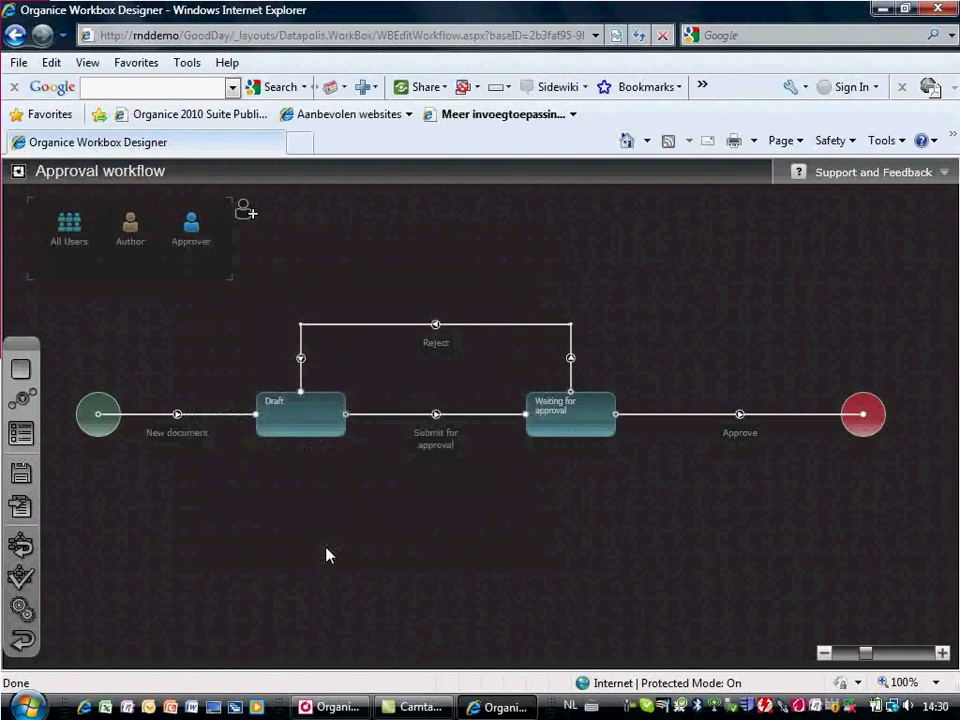
- Save and deploy the Approval workflow to SharePoint and acknowledge the success message
{"action": "left_click", "coordinate": [22, 512]}
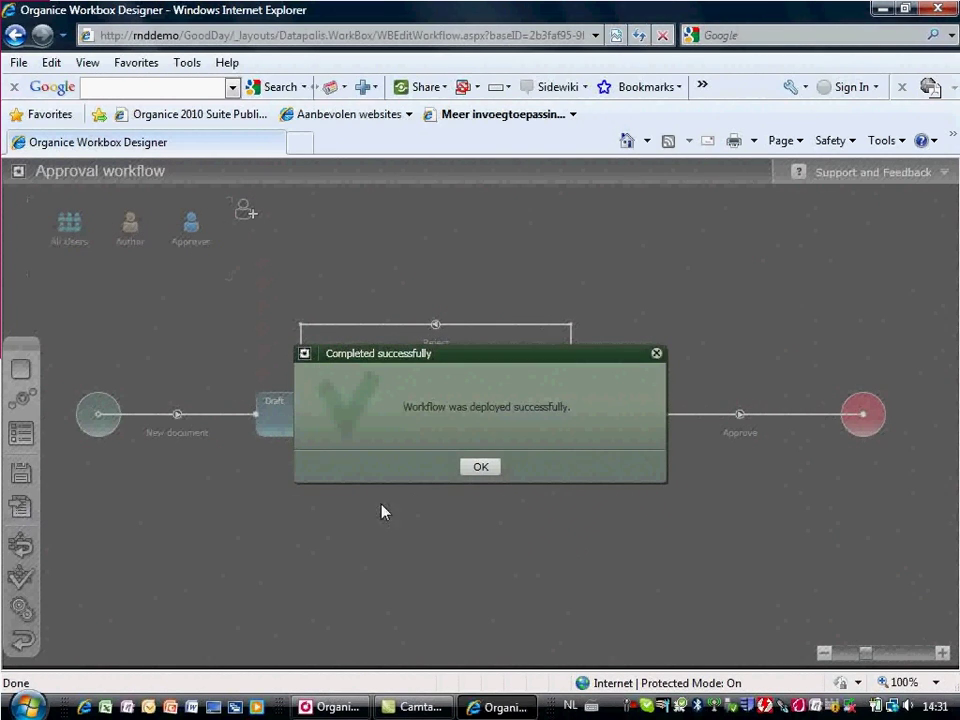
{"action": "left_click", "coordinate": [481, 467]}
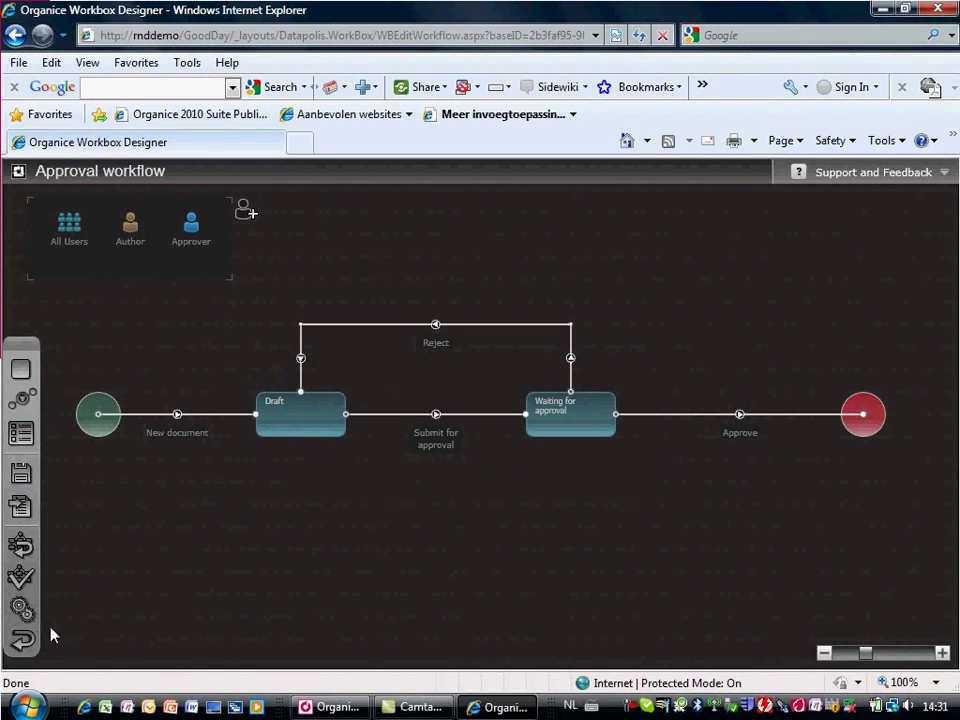
{"action": "left_click", "coordinate": [22, 640]}
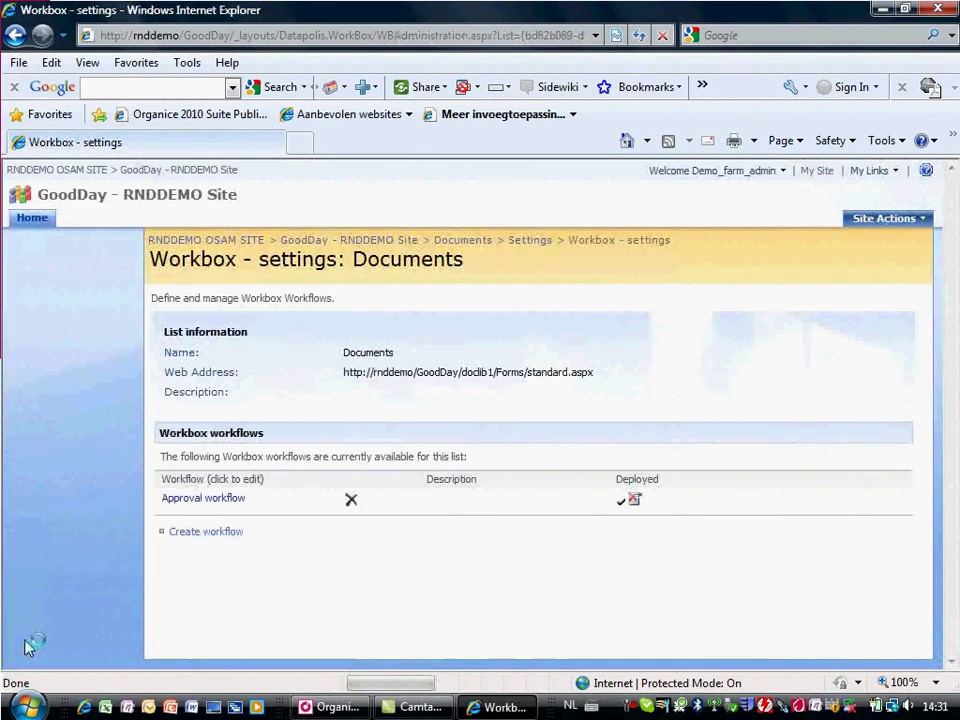